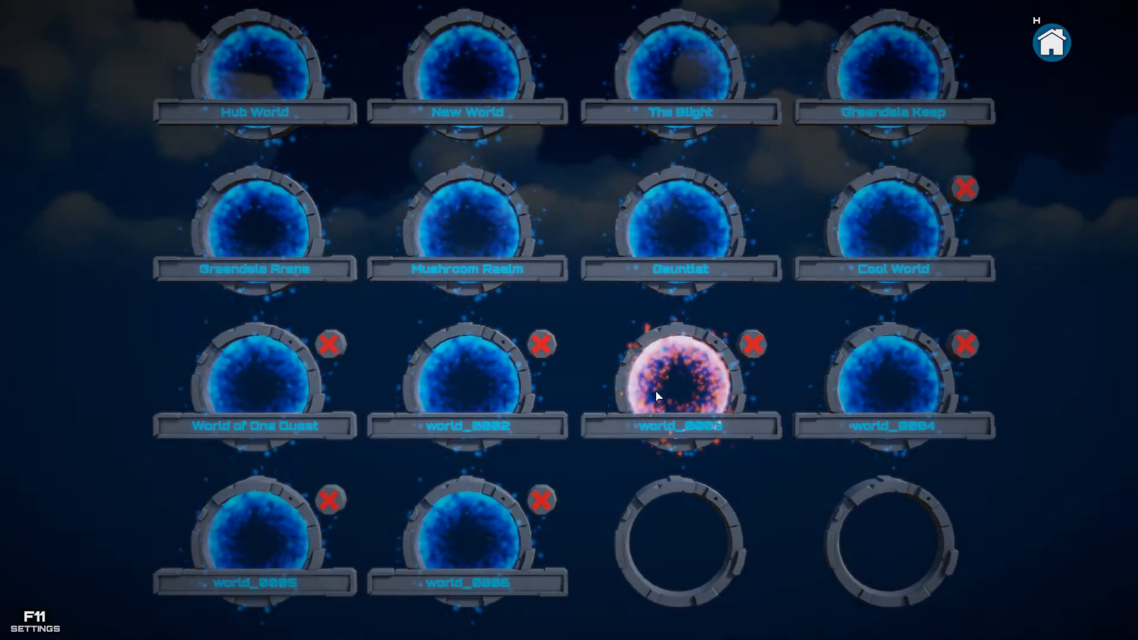
# Create a new world and switch it from play to build mode
pyautogui.click(453, 77)
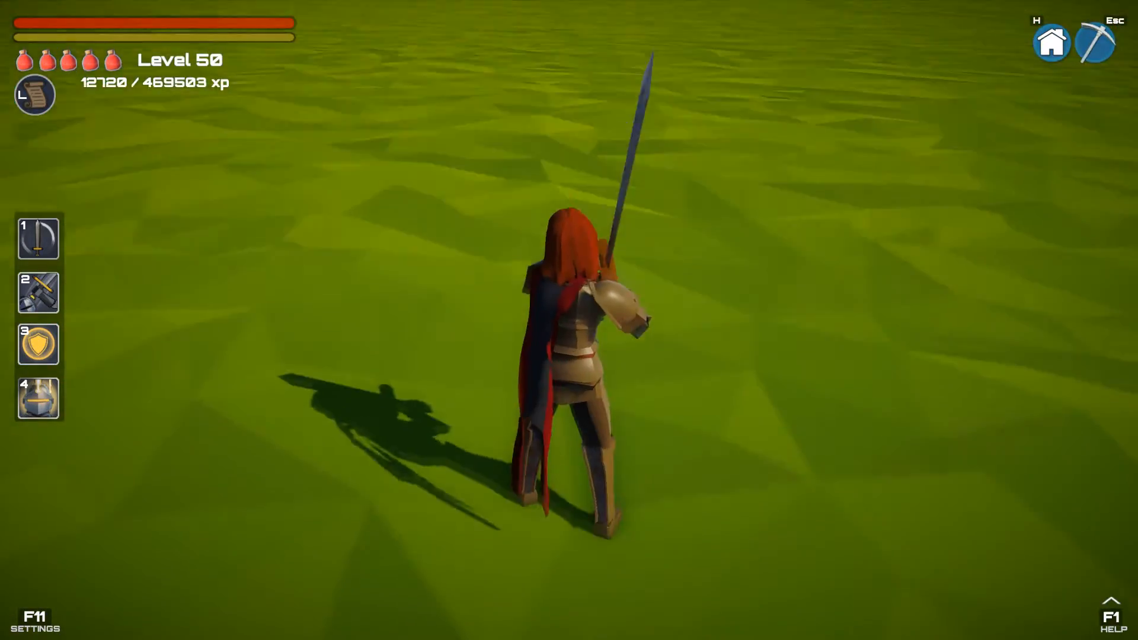
pyautogui.press('Escape')
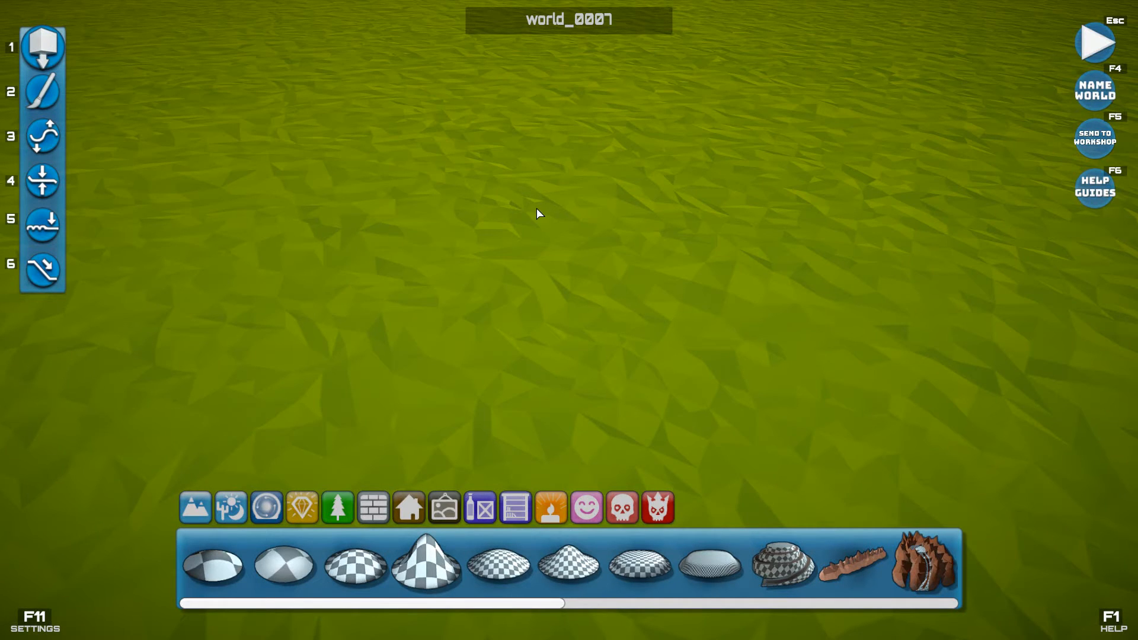
pyautogui.moveTo(539, 208); pyautogui.dragTo(601, 231, button='right')
pyautogui.scroll(-5, 601, 231)
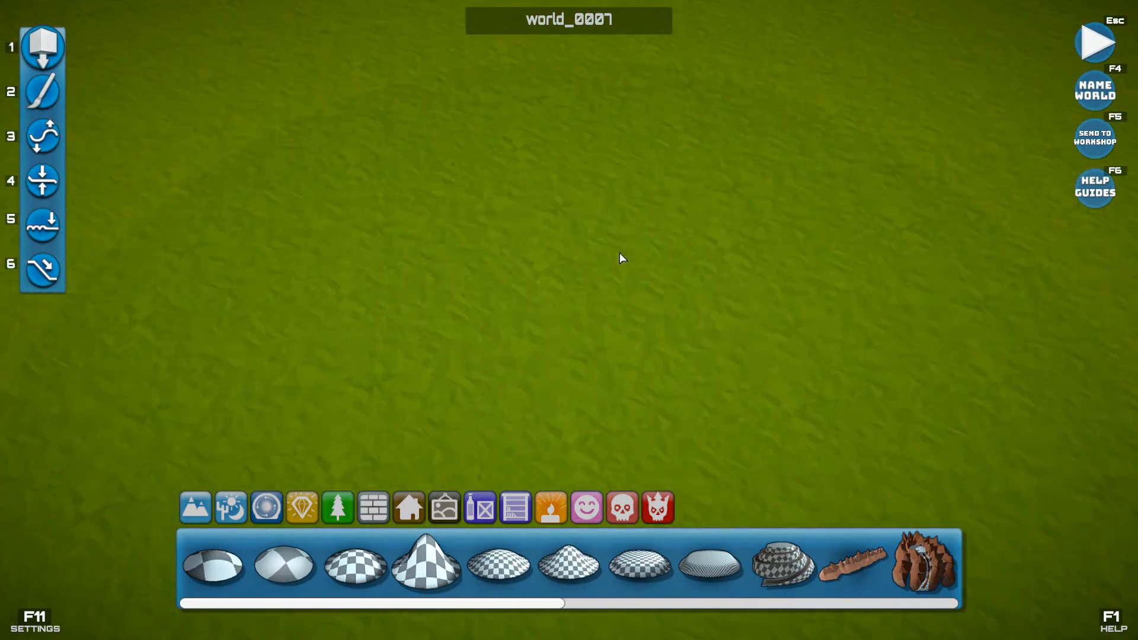
pyautogui.moveTo(606, 239); pyautogui.dragTo(528, 230, button='right')
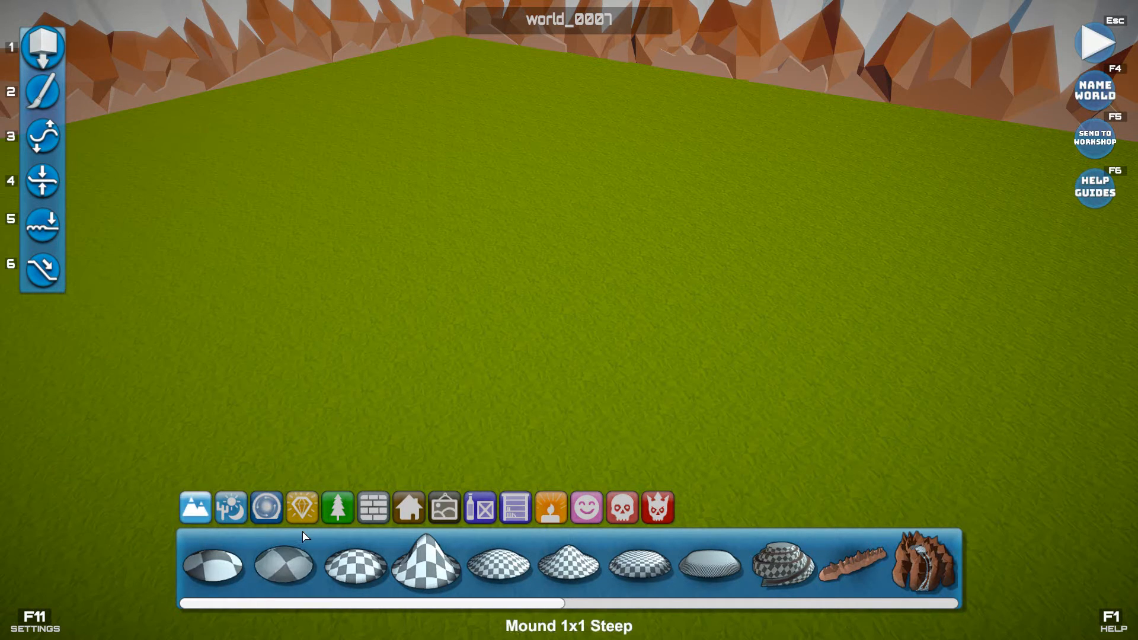
# Place two overlapping copies of the tall steep hill on the open grass
pyautogui.click(426, 558)
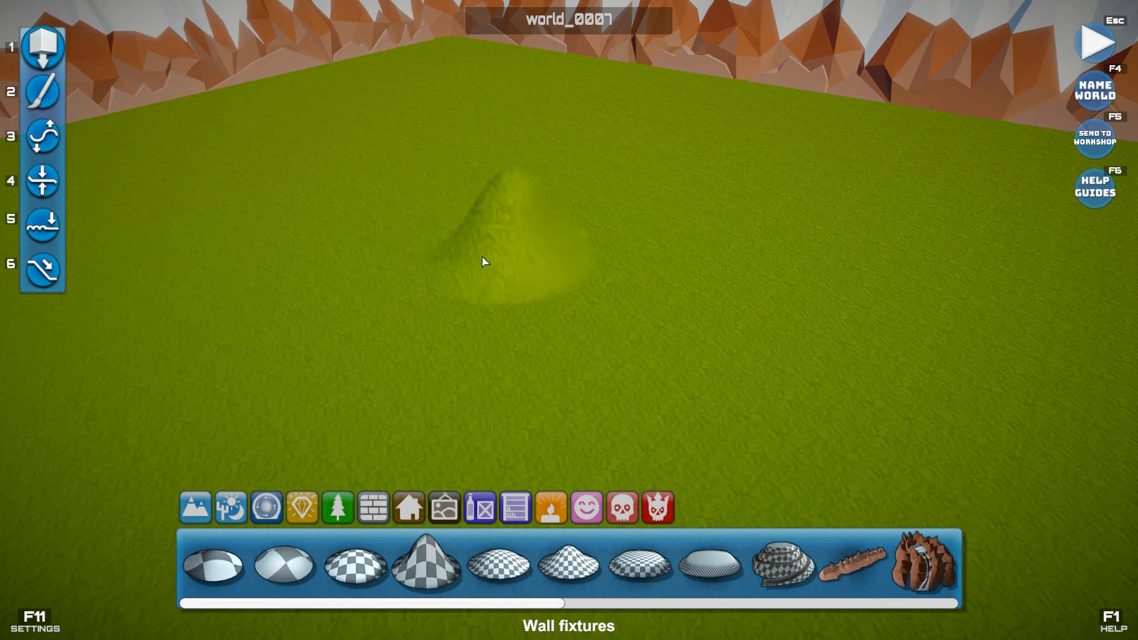
pyautogui.click(466, 245)
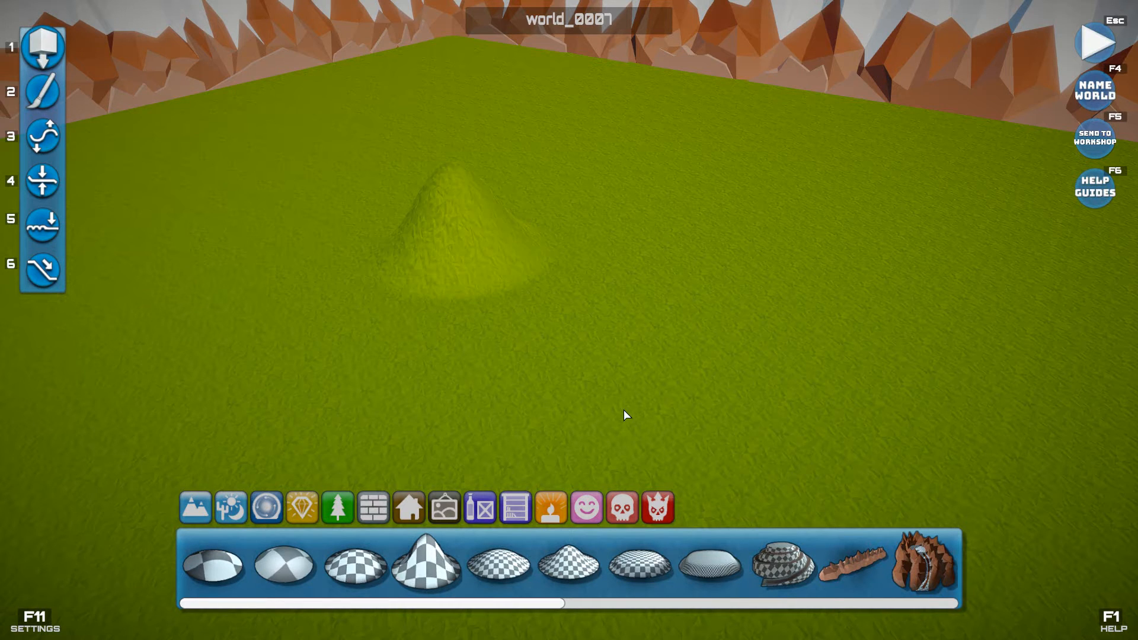
pyautogui.click(433, 556)
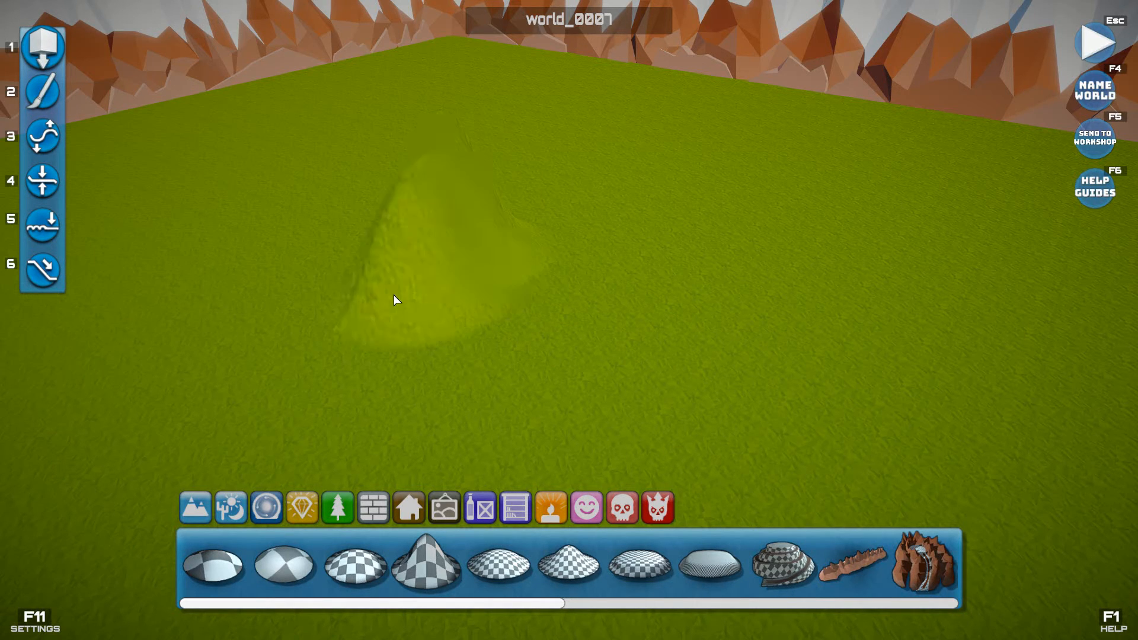
pyautogui.click(388, 275)
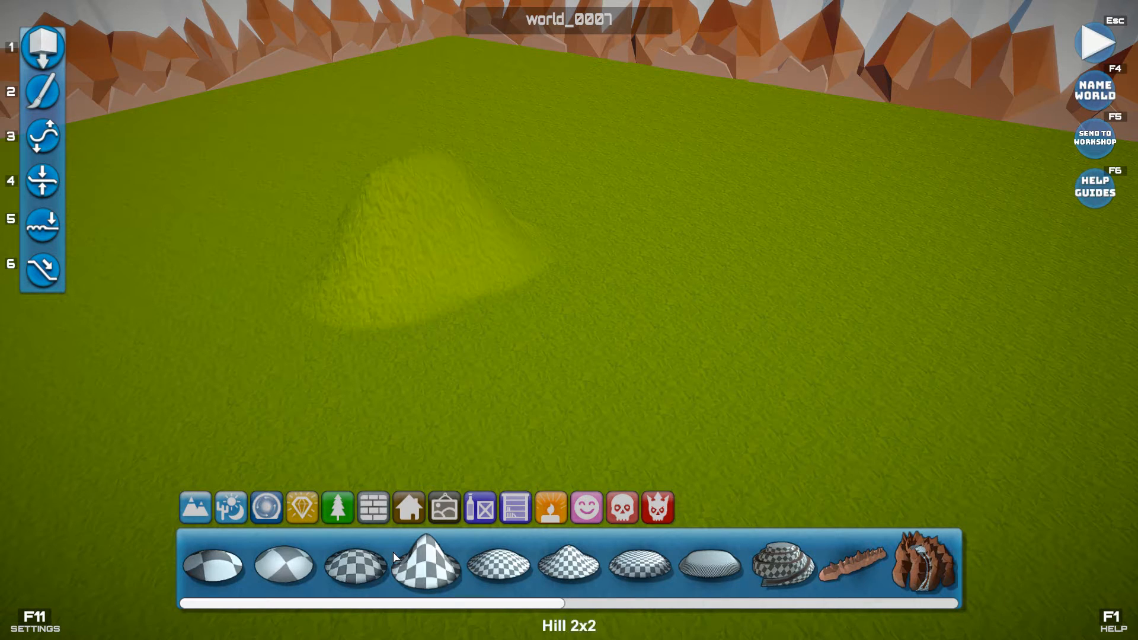
# Stamp the tall steep hill inverted, as a crater in the ground next to the two merged hills
pyautogui.click(427, 560)
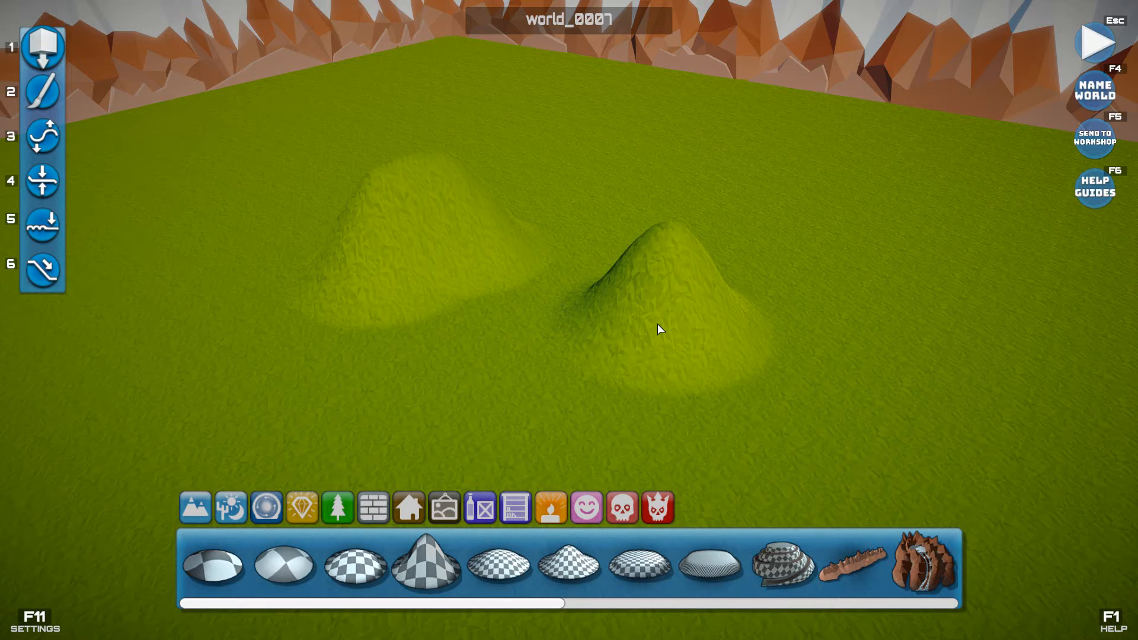
pyautogui.press('ctrl')
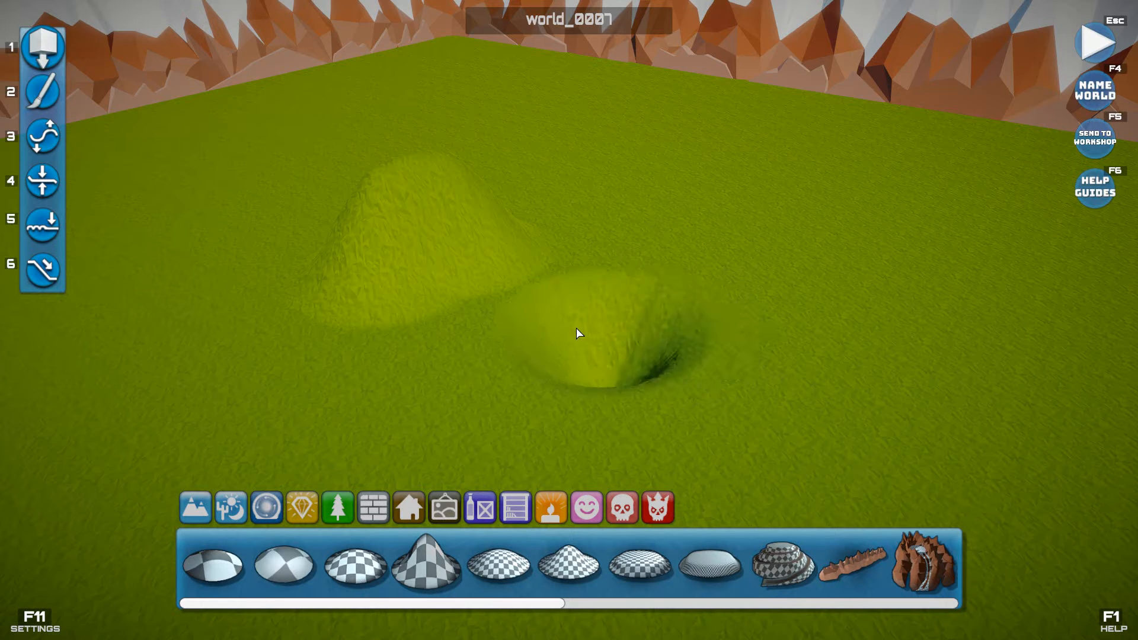
pyautogui.click(568, 328)
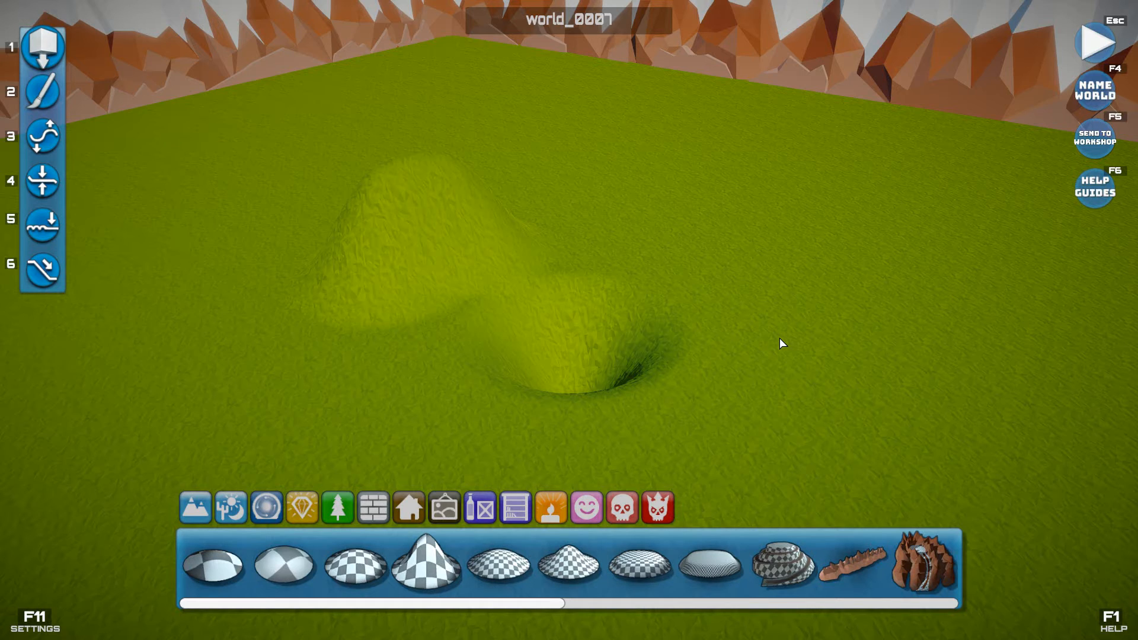
# Undo the crater and both steep hills
pyautogui.hotkey('ctrl', 'z')
pyautogui.hotkey('ctrl', 'z')
pyautogui.hotkey('ctrl', 'z')
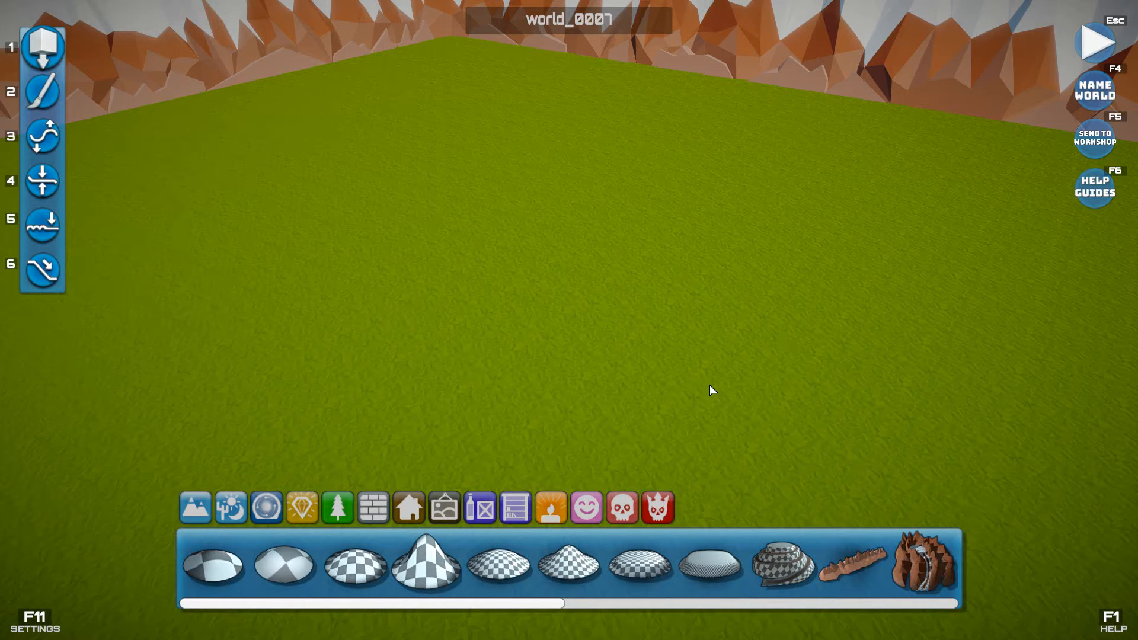
# Try out a Hill Spiral Path on the grass, inspect it up close and undo it
pyautogui.click(775, 569)
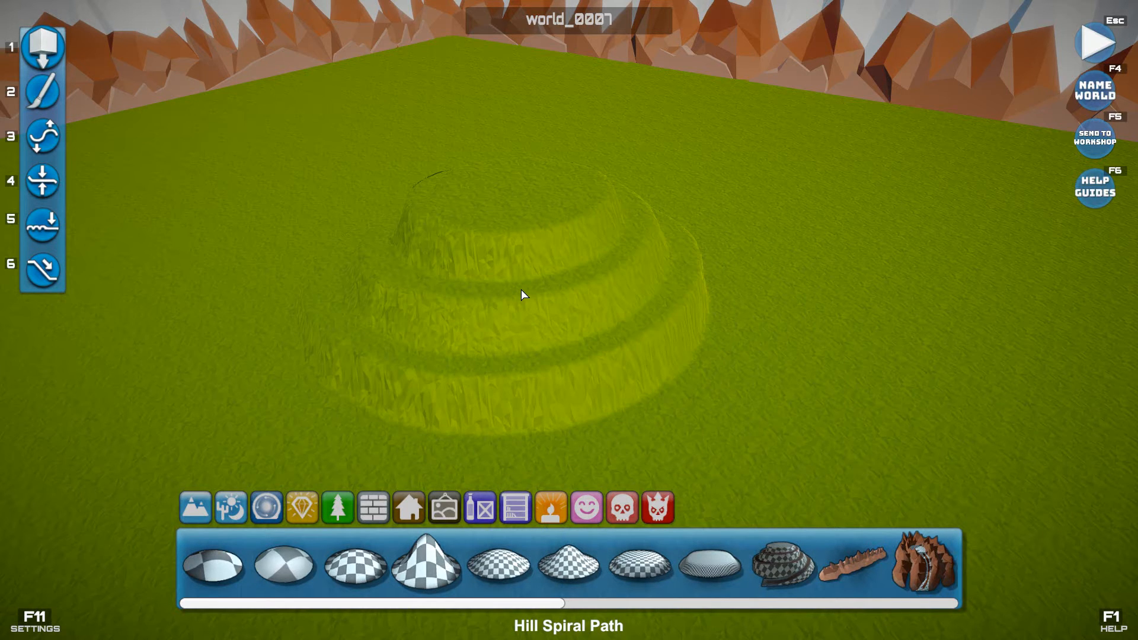
pyautogui.click(696, 349)
pyautogui.scroll(3, 676, 423)
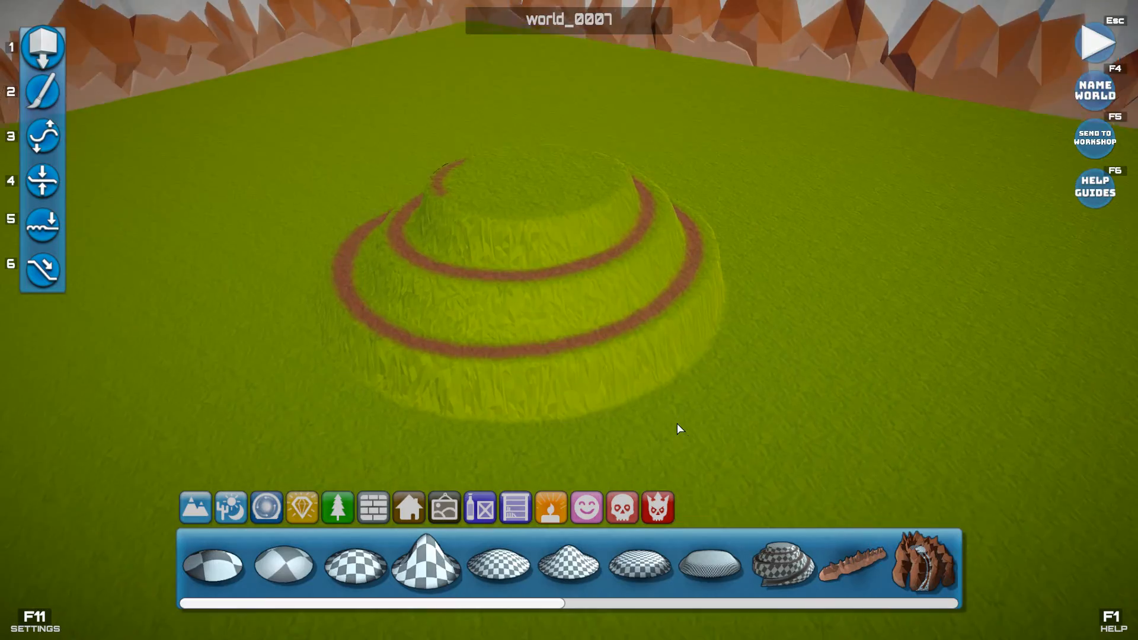
pyautogui.scroll(5, 677, 414)
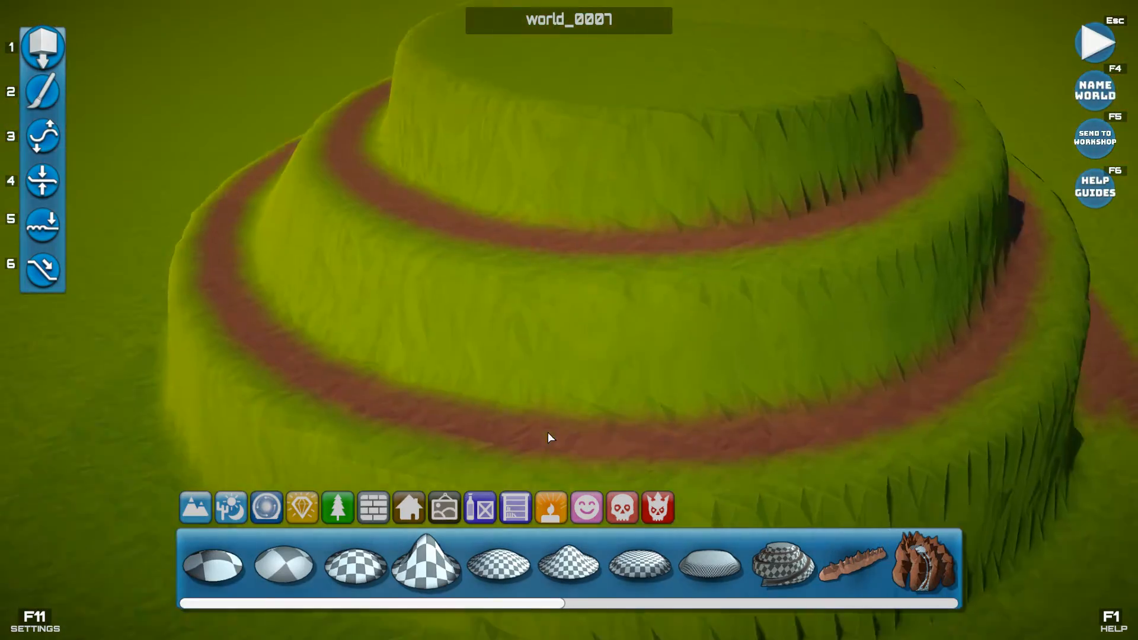
pyautogui.scroll(-5, 548, 433)
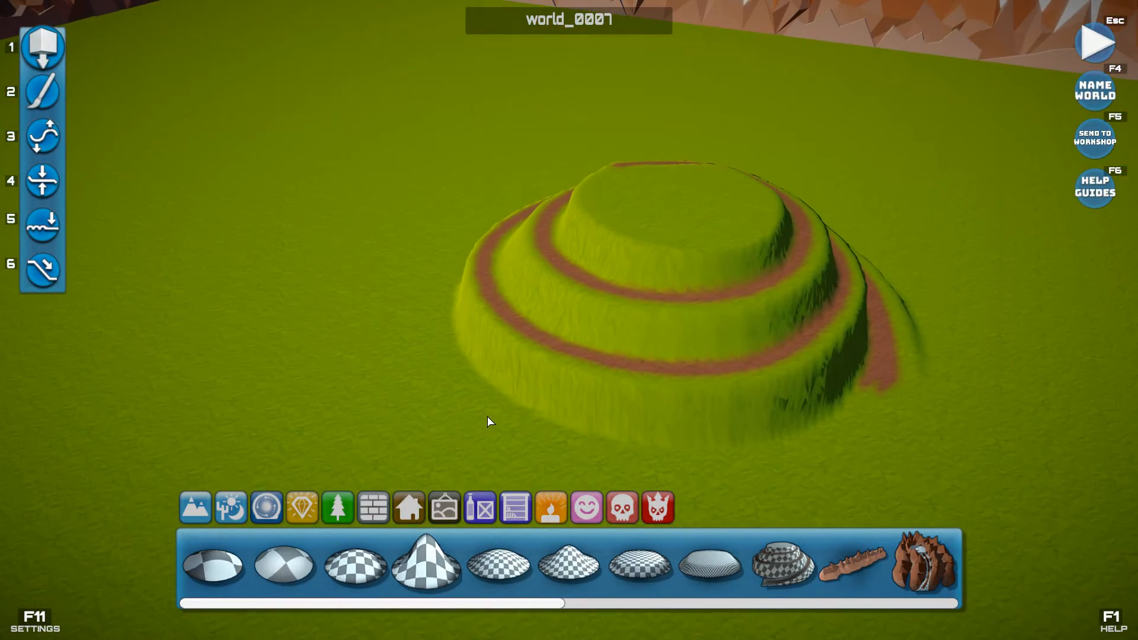
pyautogui.hotkey('ctrl', 'z')
# Carve an inverted Hill Spiral Path into the ground as a spiral pit and undo it
pyautogui.click(774, 558)
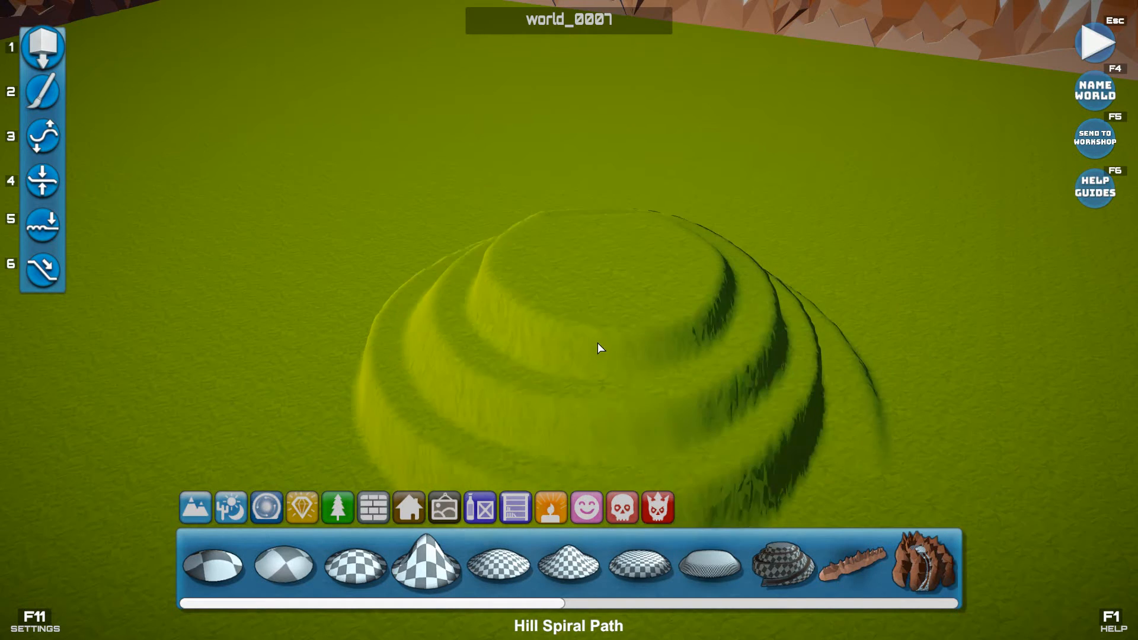
pyautogui.scroll(-5, 597, 340)
pyautogui.click(595, 339)
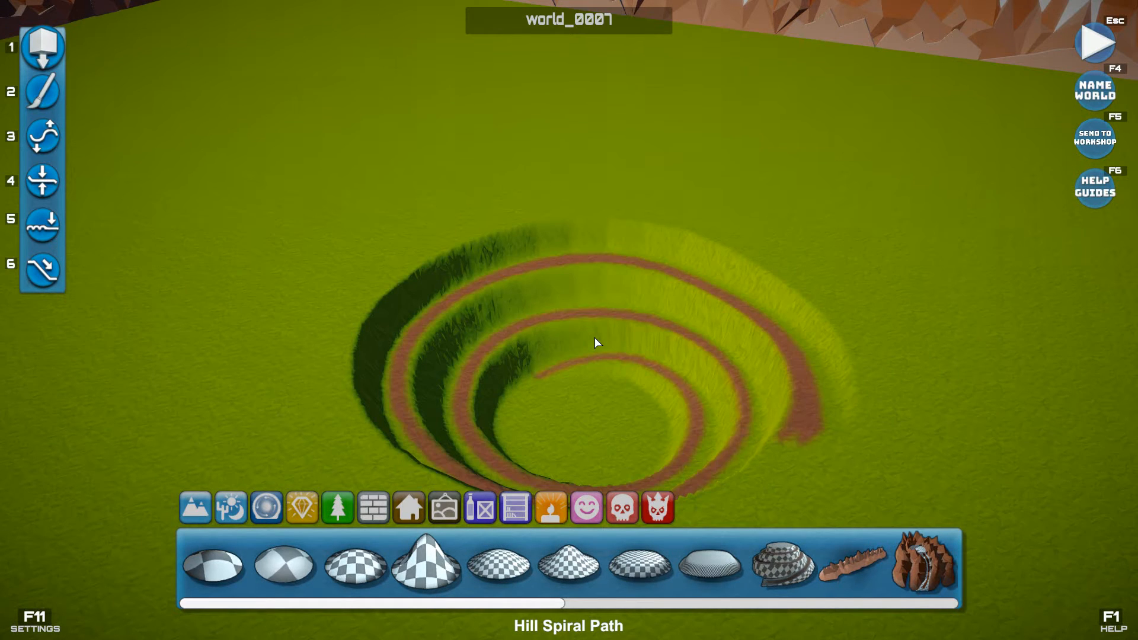
pyautogui.moveTo(561, 377); pyautogui.dragTo(517, 388, button='right')
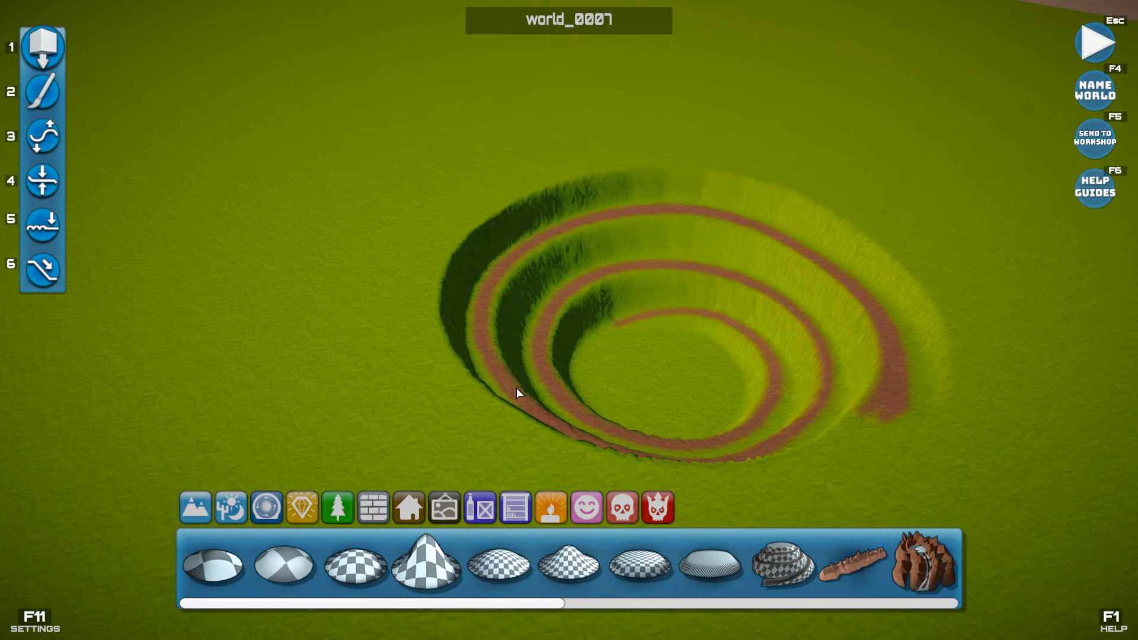
pyautogui.hotkey('ctrl', 'z')
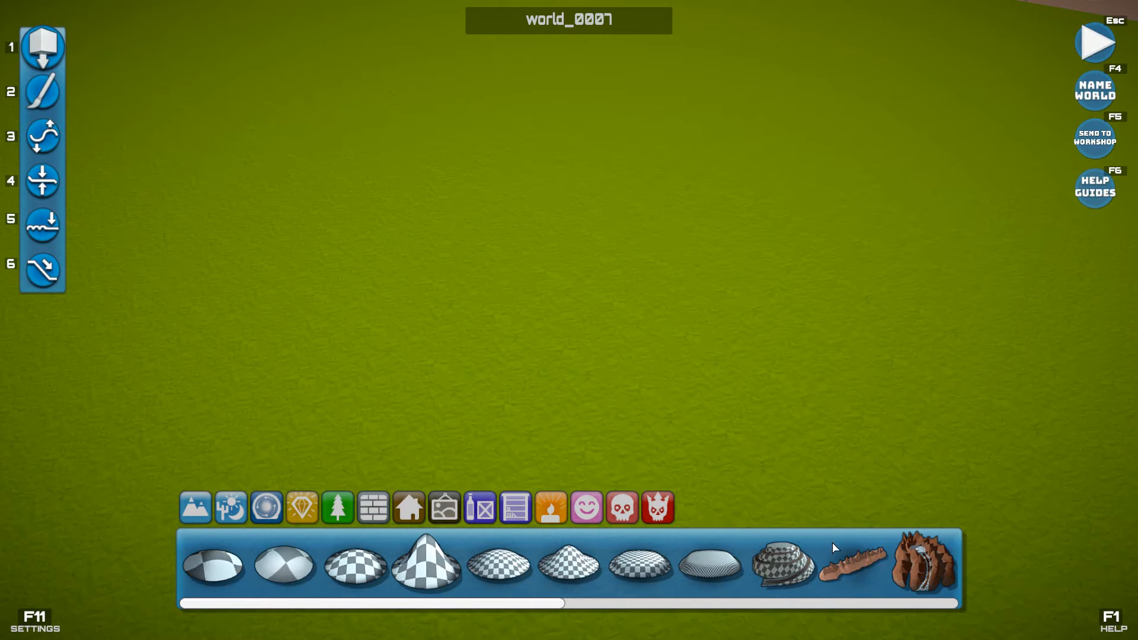
# Place a Cliff Ridge, a group of three pyramids and a tall pointed black mountain side by side on the grass
pyautogui.click(353, 201)
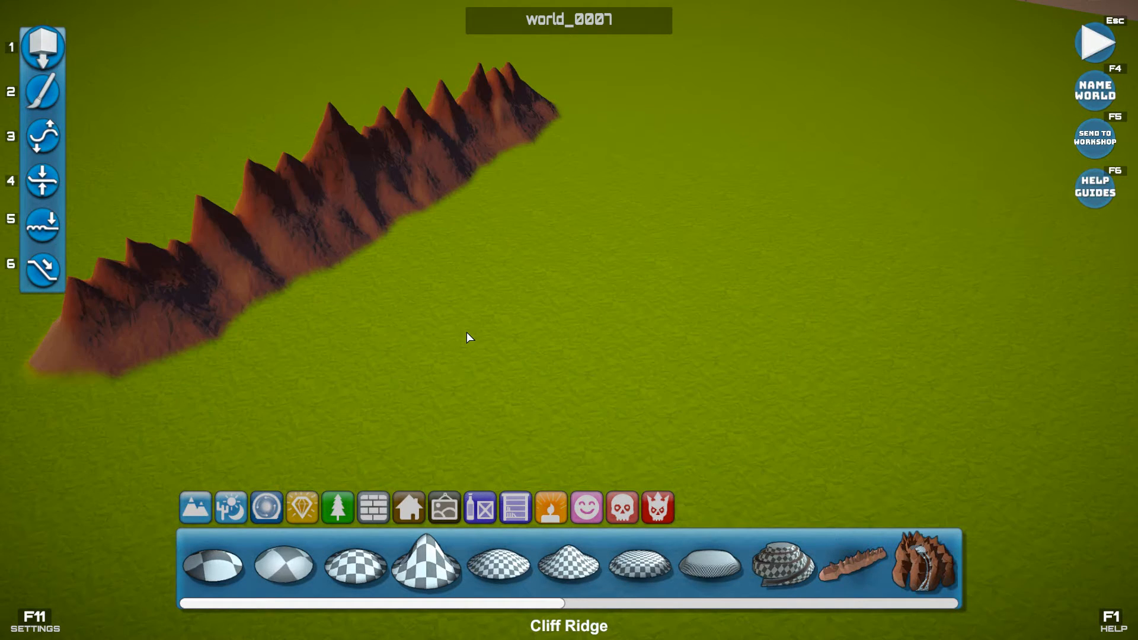
pyautogui.scroll(-2, 473, 332)
pyautogui.moveTo(484, 331); pyautogui.dragTo(505, 338, button='right')
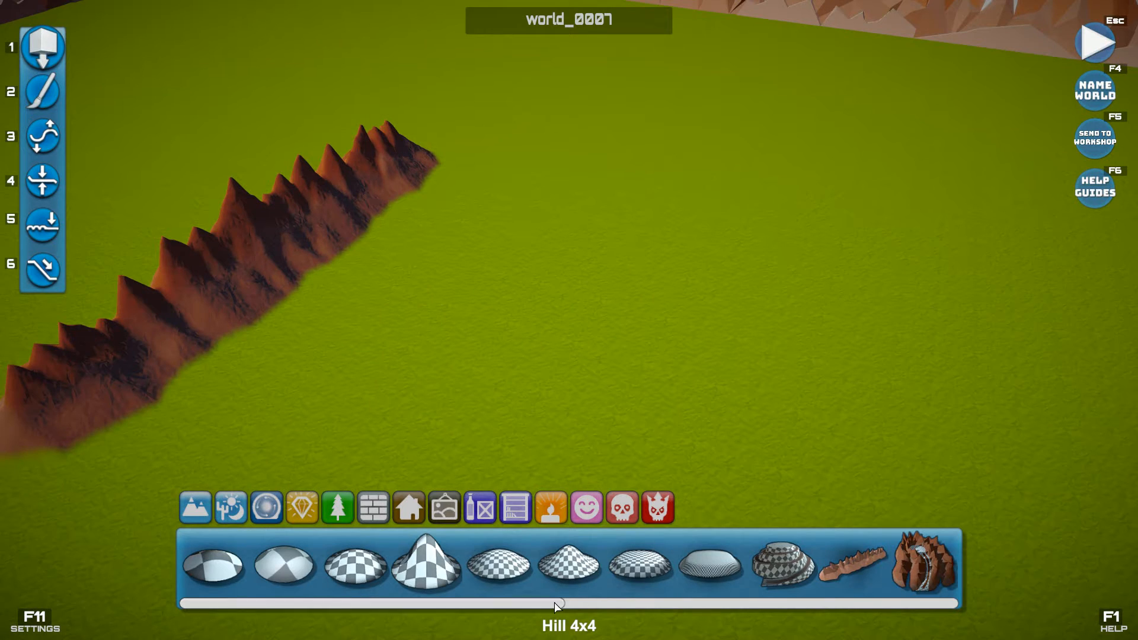
pyautogui.moveTo(554, 603); pyautogui.dragTo(756, 601)
pyautogui.click(636, 564)
pyautogui.click(512, 260)
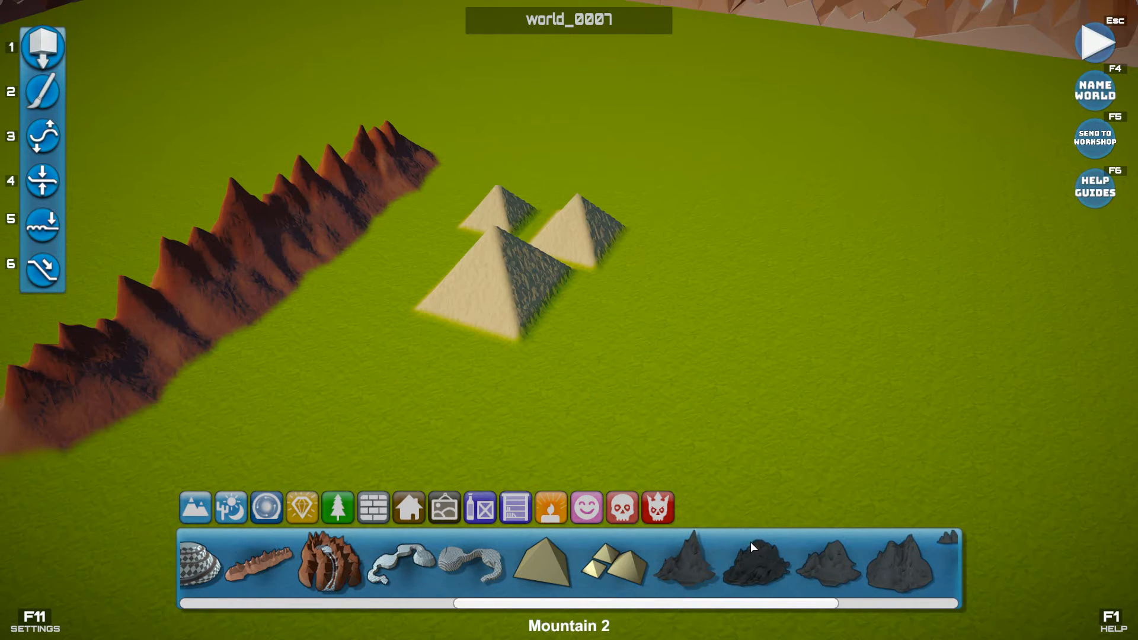
pyautogui.click(706, 552)
pyautogui.click(749, 239)
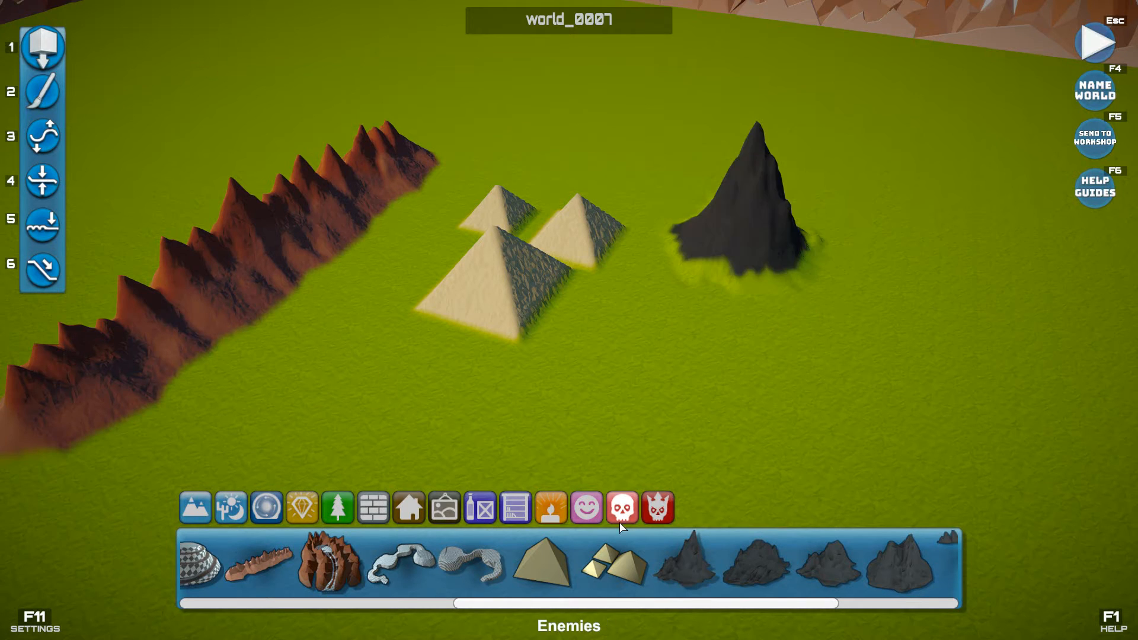
# Place two Bank Straight 1 pieces, one beside the black mountain and one running diagonally through the pyramids
pyautogui.moveTo(663, 604); pyautogui.dragTo(797, 604)
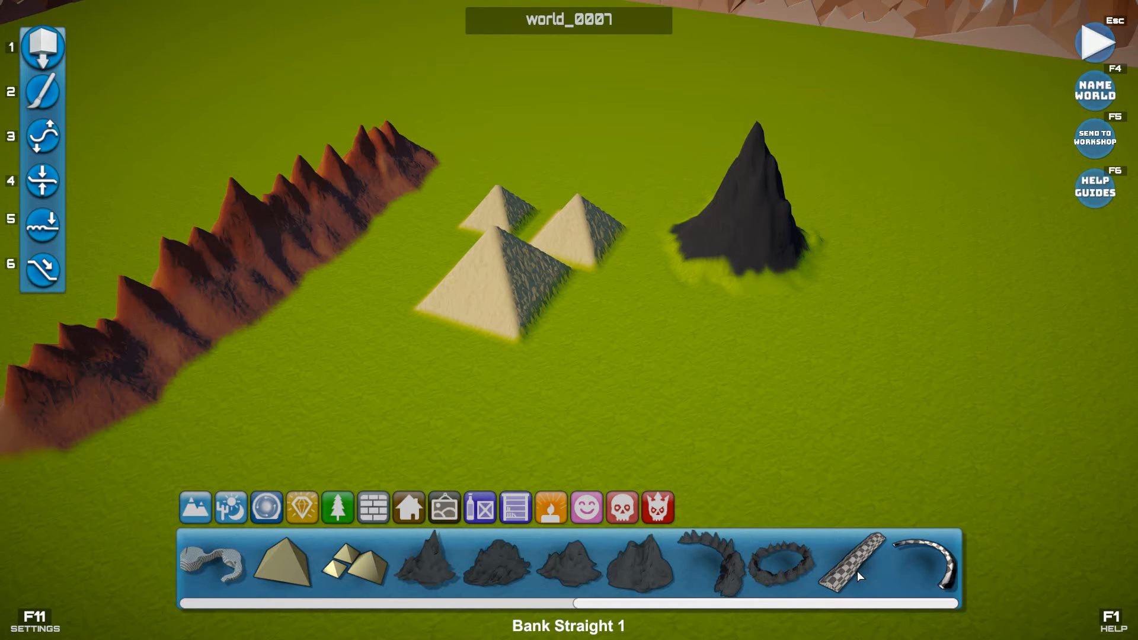
pyautogui.moveTo(858, 571); pyautogui.dragTo(890, 334)
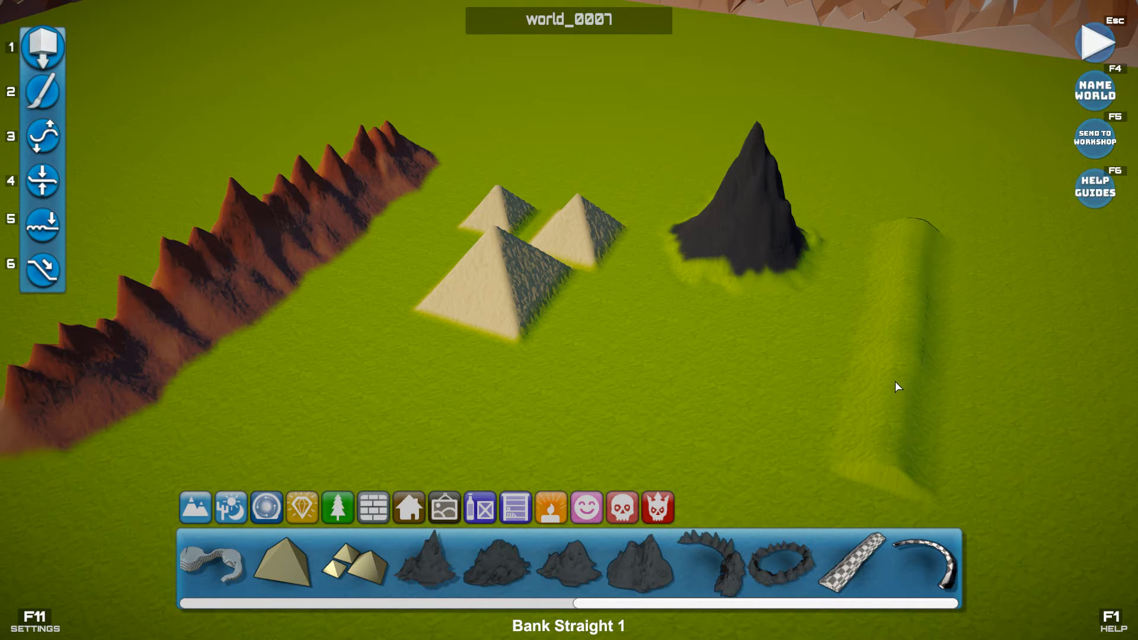
pyautogui.moveTo(845, 557); pyautogui.dragTo(496, 284)
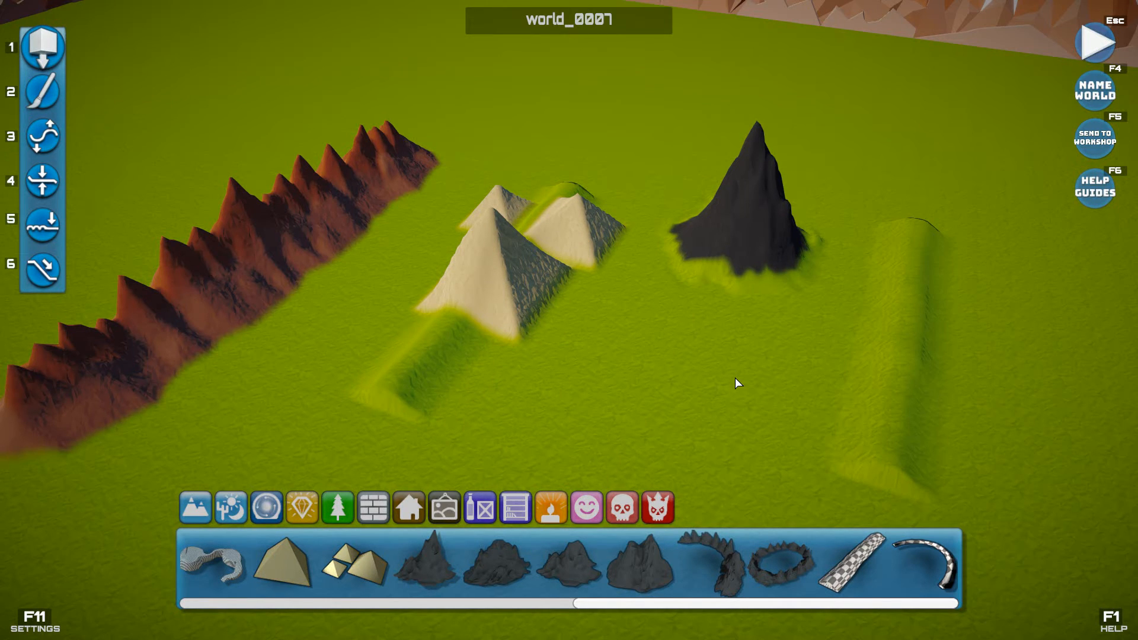
# Undo both banks, the mountain, the pyramids and the cliff ridge
pyautogui.hotkey('ctrl', 'z')
pyautogui.hotkey('ctrl', 'z')
pyautogui.hotkey('ctrl', 'z')
pyautogui.hotkey('ctrl', 'z')
pyautogui.hotkey('ctrl', 'z')
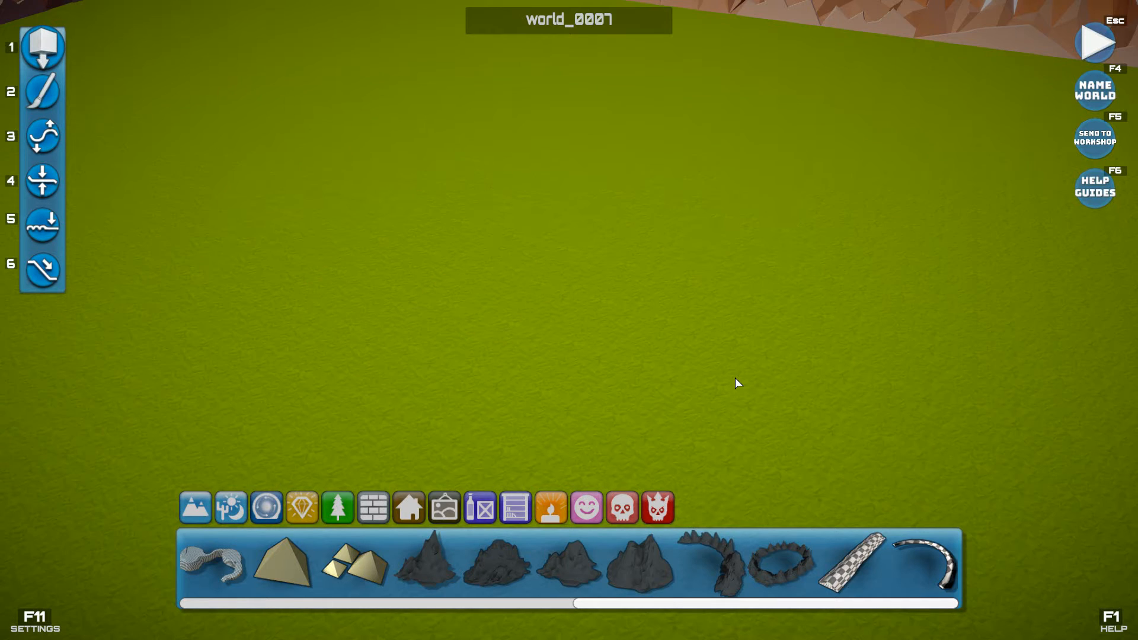
# Place a broad low hill, a wide flat-topped hill overlapping it, and a small Mound 1x1 Steep at the low hill's edge
pyautogui.moveTo(654, 612); pyautogui.dragTo(305, 612)
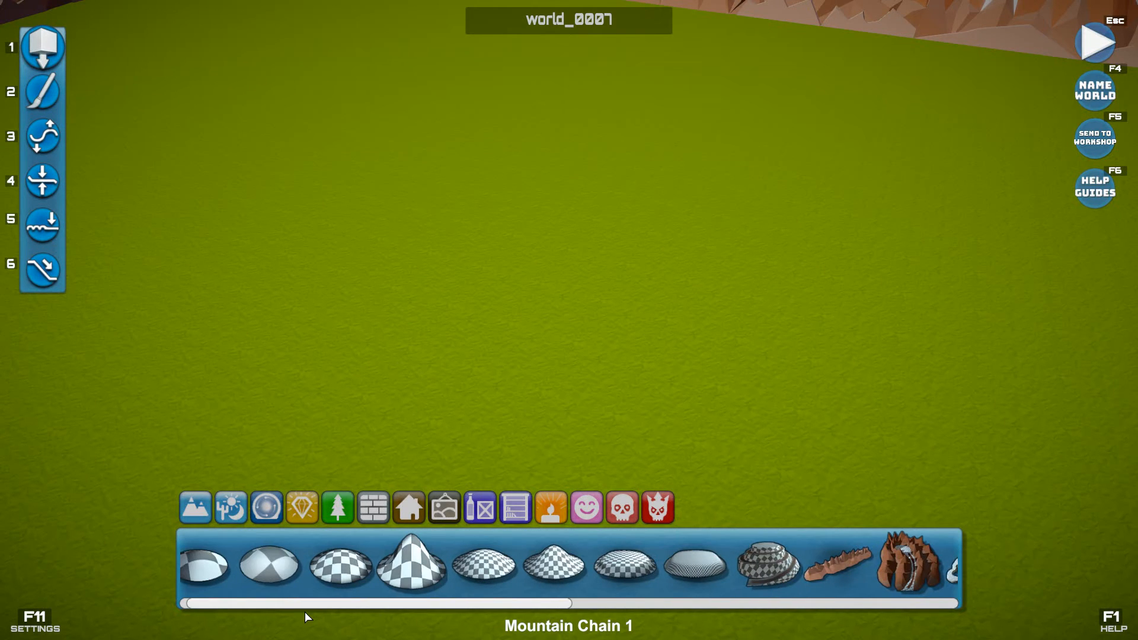
pyautogui.moveTo(391, 605); pyautogui.dragTo(350, 604)
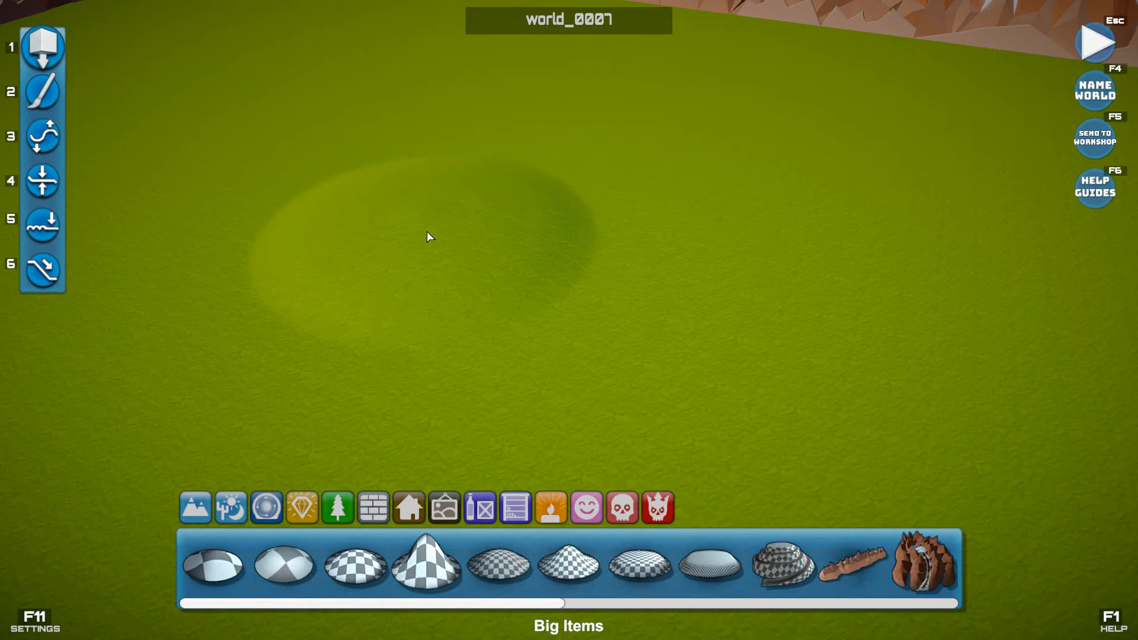
pyautogui.moveTo(633, 565); pyautogui.dragTo(704, 229)
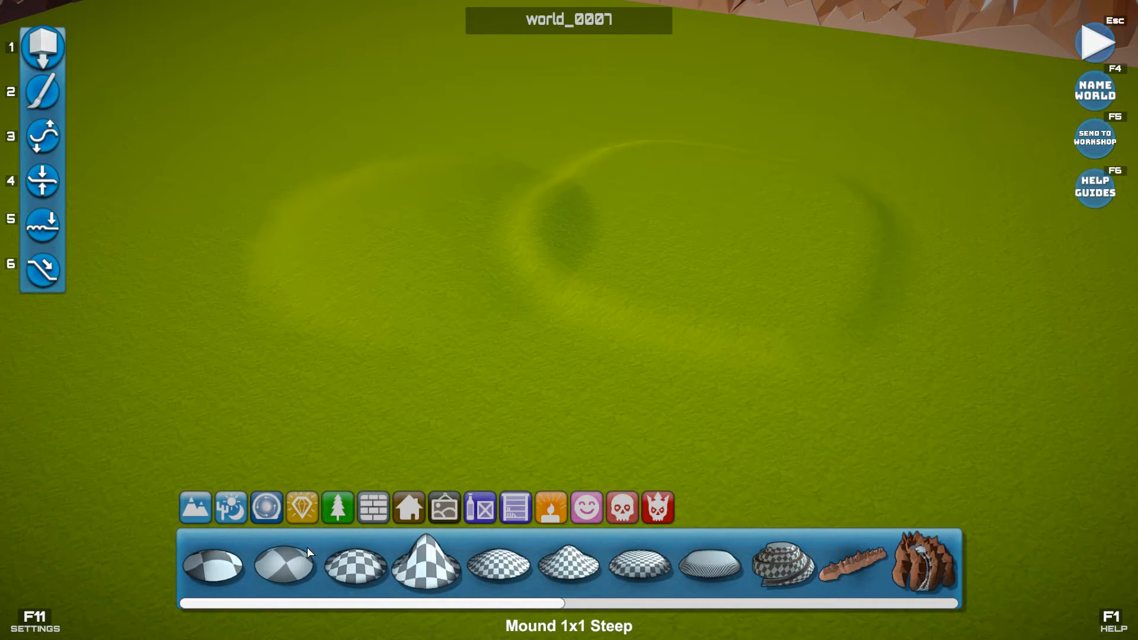
pyautogui.moveTo(329, 499); pyautogui.dragTo(369, 323)
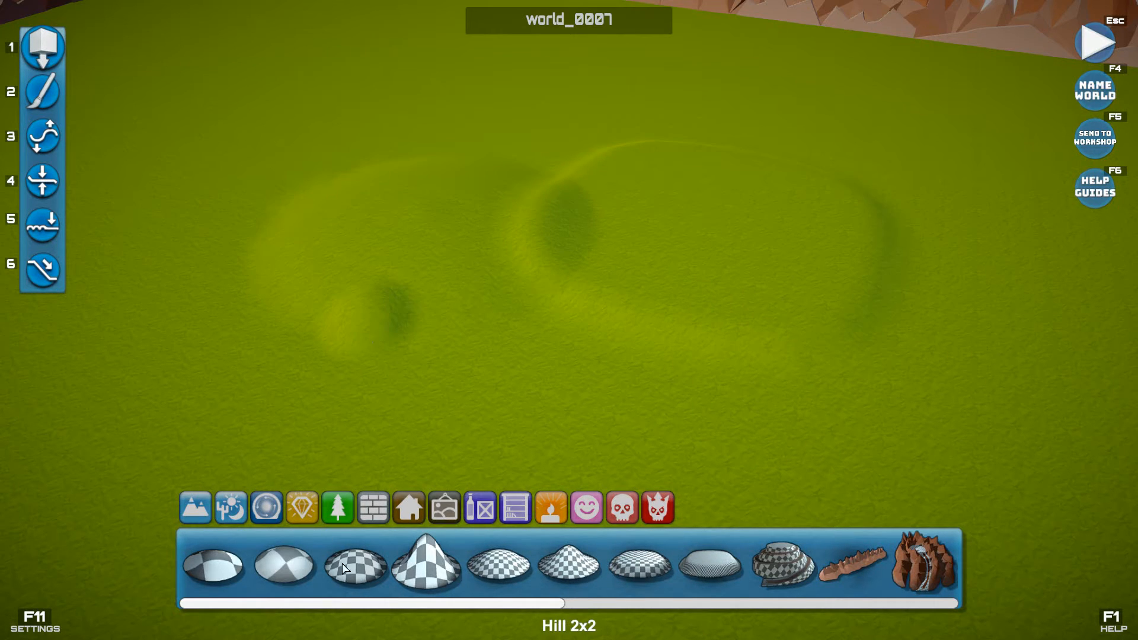
# Place a tall steep hill against the small mound and undo it
pyautogui.moveTo(426, 562); pyautogui.dragTo(302, 288)
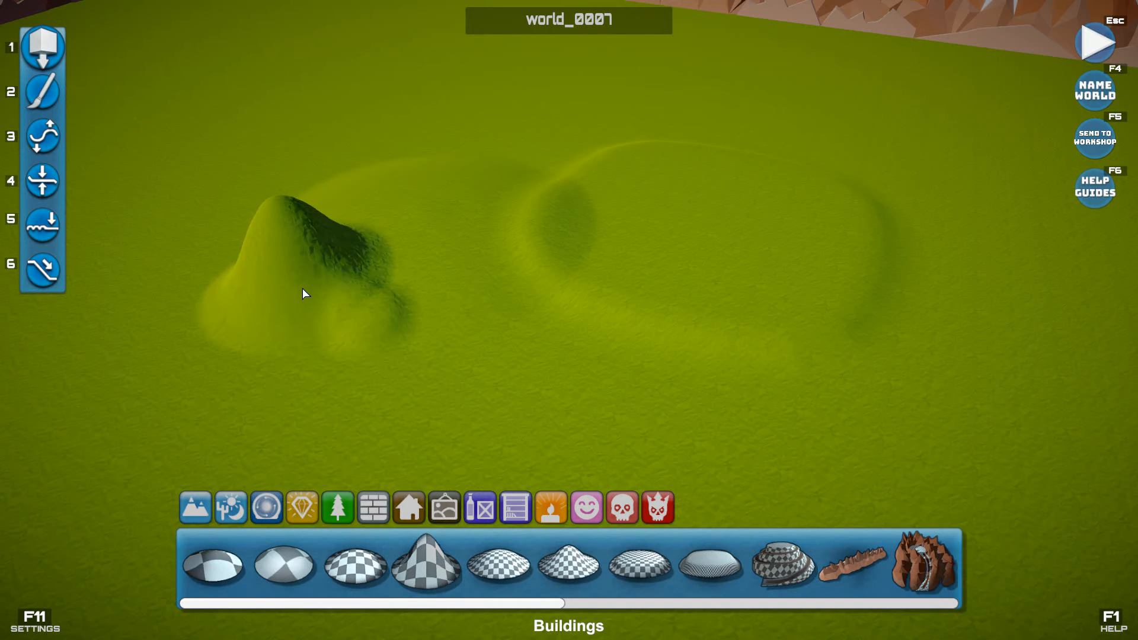
pyautogui.moveTo(626, 394); pyautogui.dragTo(587, 402, button='right')
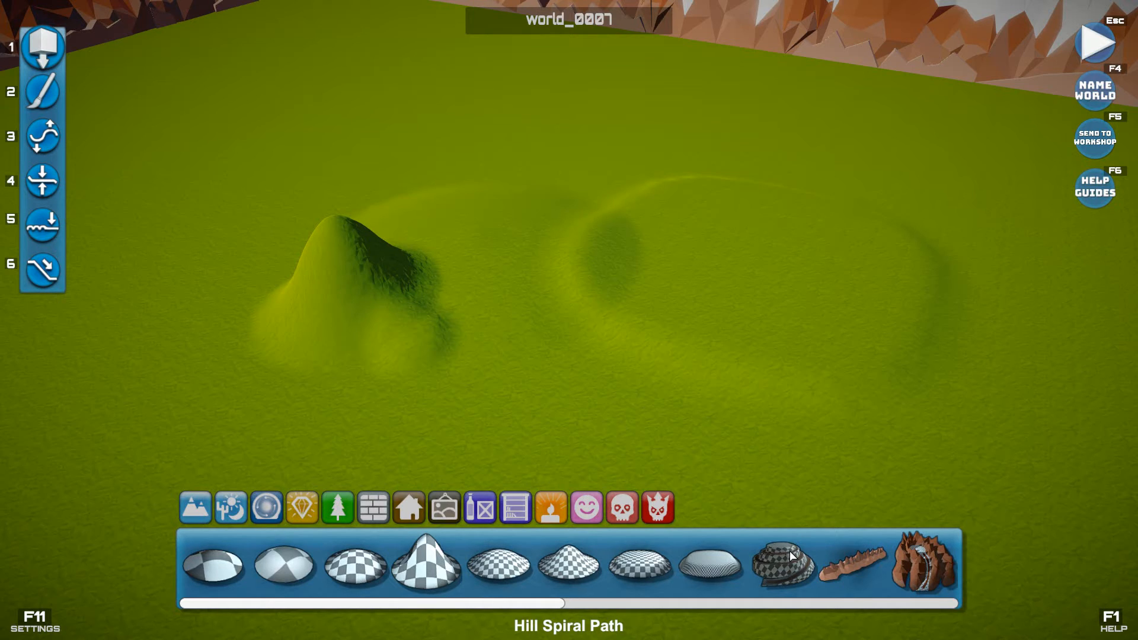
pyautogui.hotkey('ctrl', 'z')
pyautogui.hotkey('ctrl', 'z')
pyautogui.hotkey('ctrl', 'z')
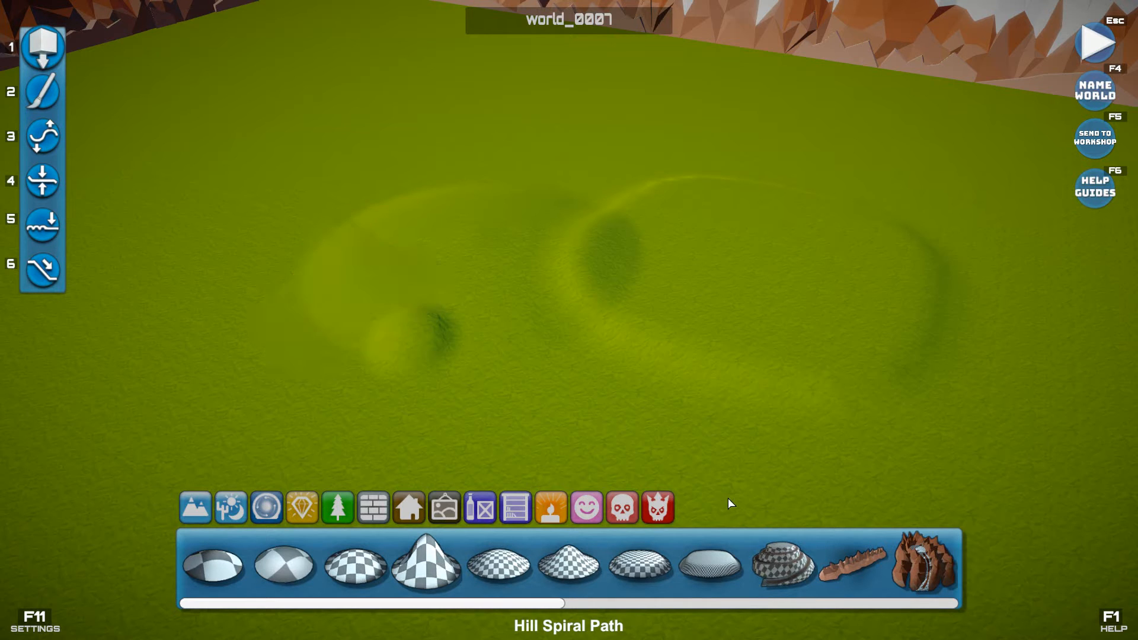
# Undo the remaining low hills and small mound, and place a Hill Spiral Path stamp on the empty grass
pyautogui.hotkey('ctrl', 'z')
pyautogui.moveTo(728, 498); pyautogui.dragTo(789, 495, button='right')
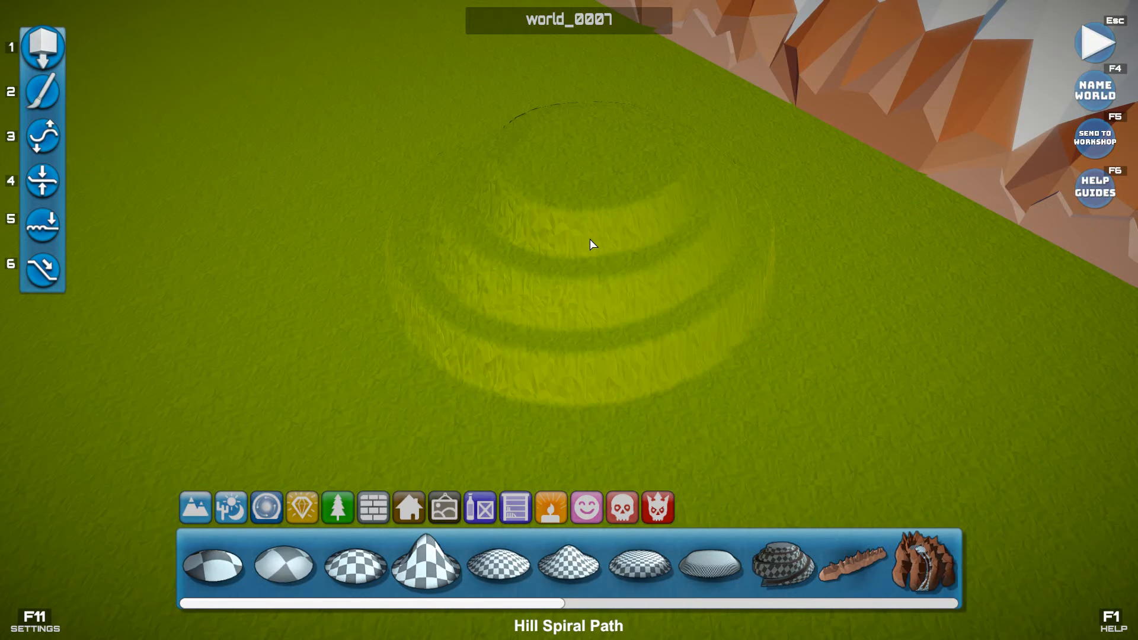
pyautogui.click(589, 239)
pyautogui.moveTo(584, 285); pyautogui.dragTo(518, 351, button='right')
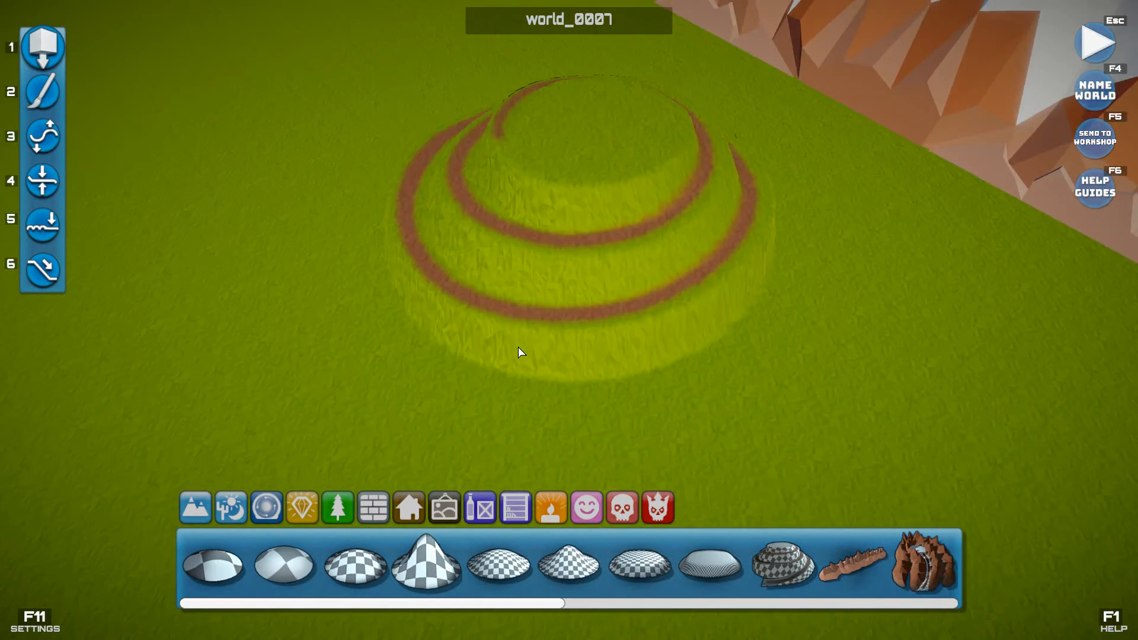
# Place the round stone rune platform from the Game Mechanics objects on the flat summit of the spiral hill
pyautogui.click(270, 511)
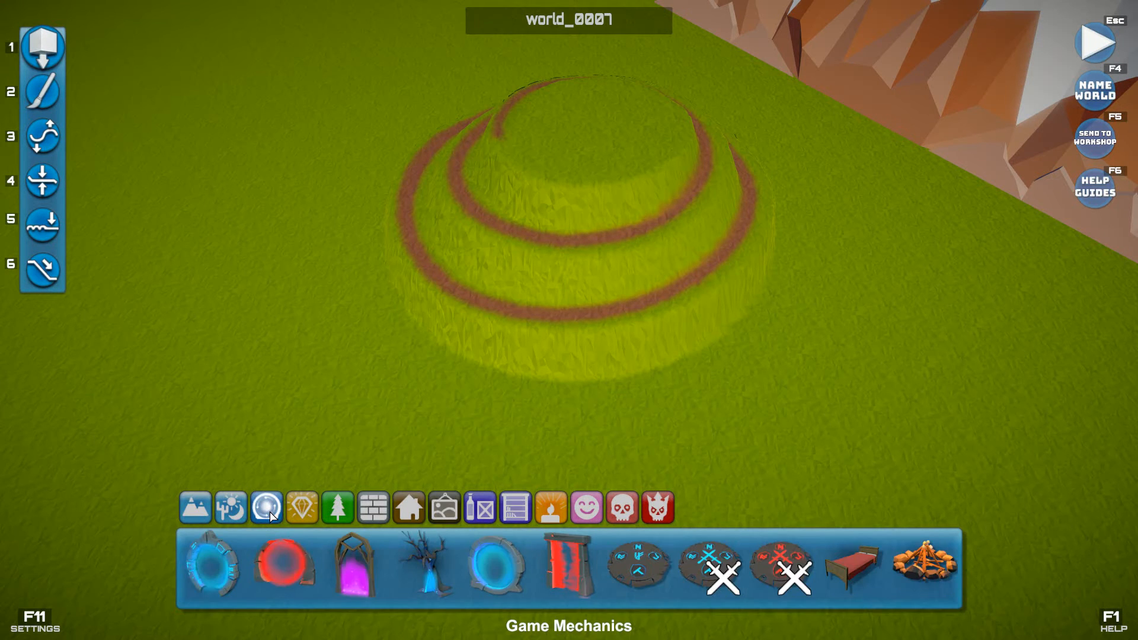
pyautogui.click(629, 567)
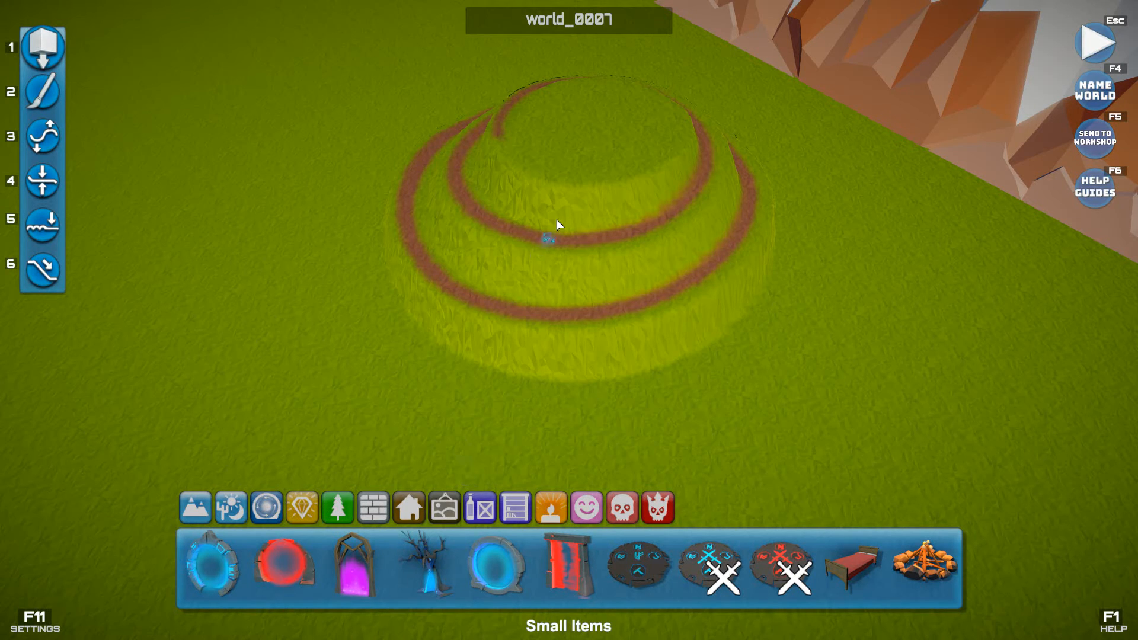
pyautogui.click(572, 133)
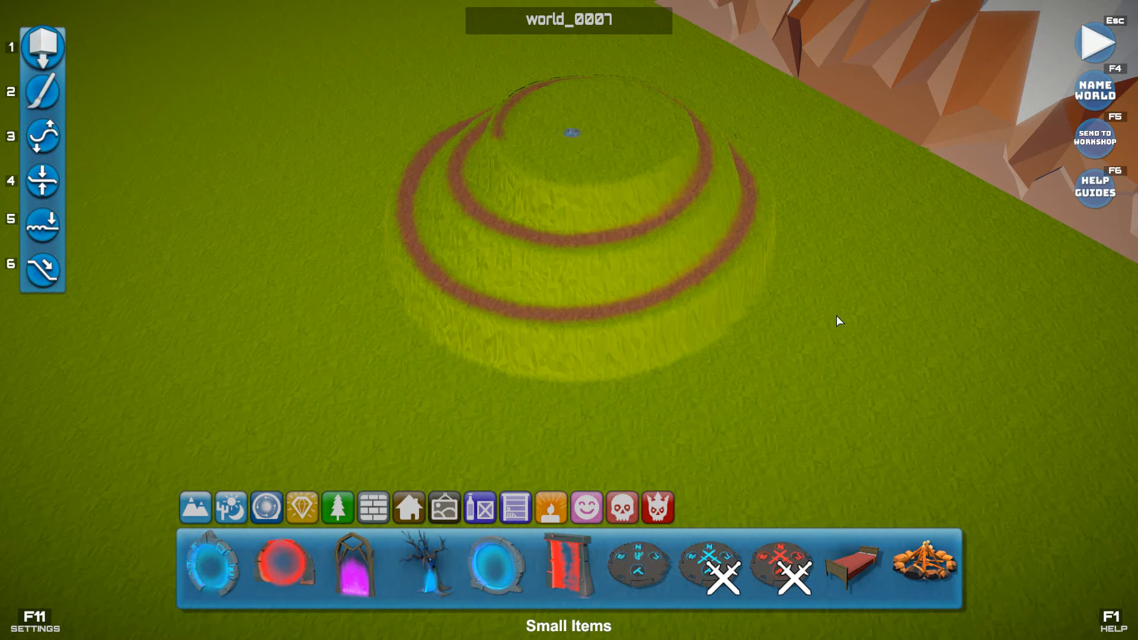
# Playtest the world by running from the summit down the spiral path, and return to the editor
pyautogui.press('Escape')
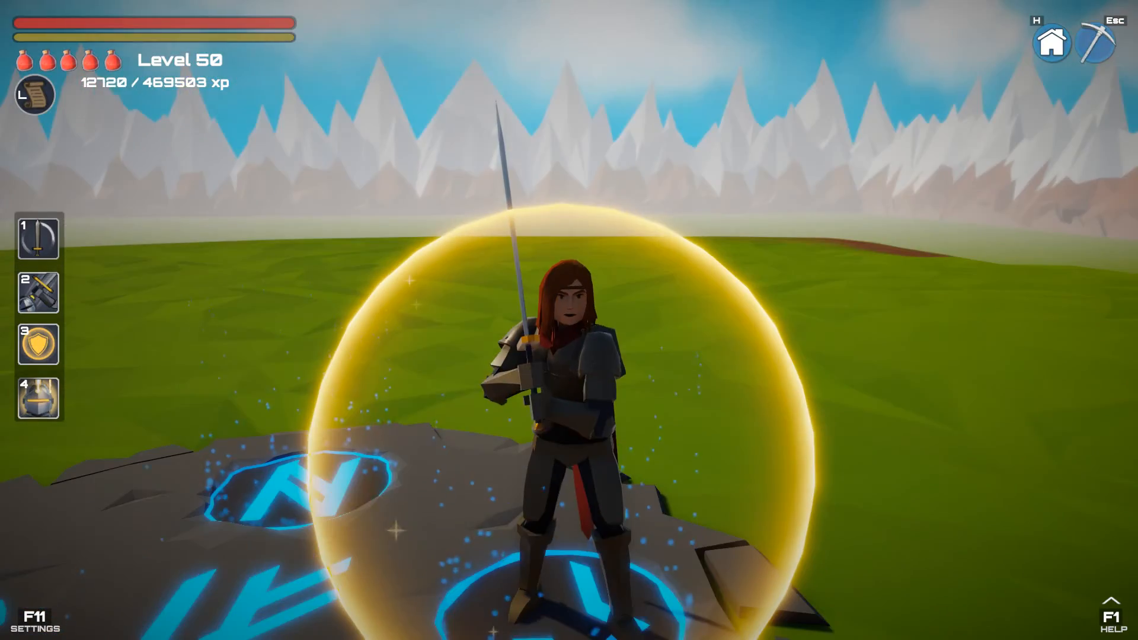
pyautogui.hotkey('shift', 'w')
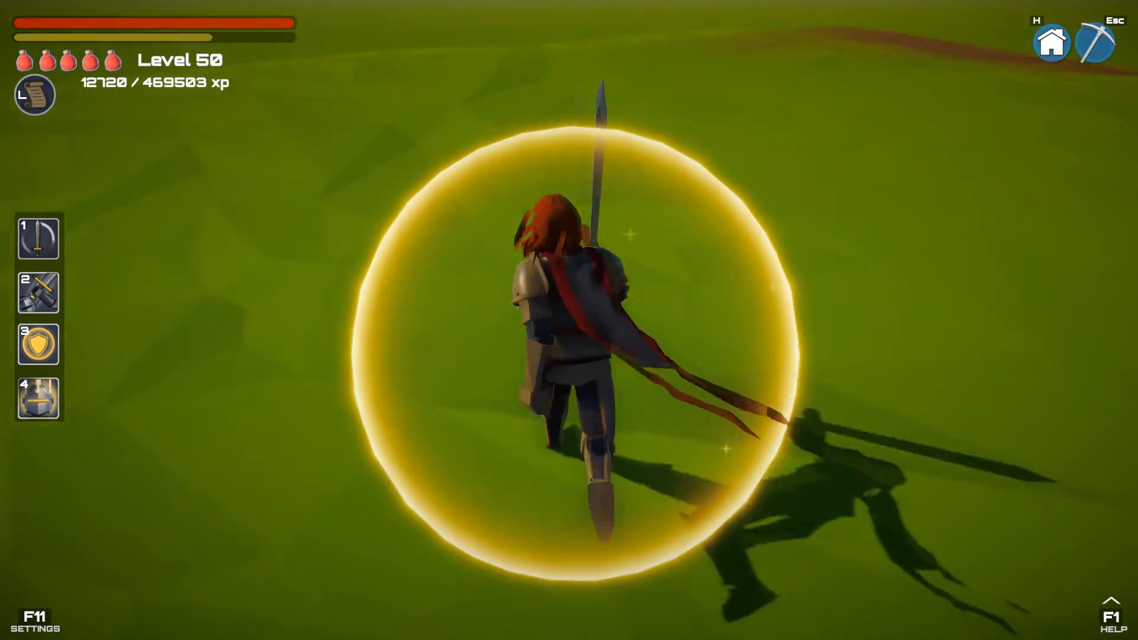
pyautogui.hotkey('shift', 'w')
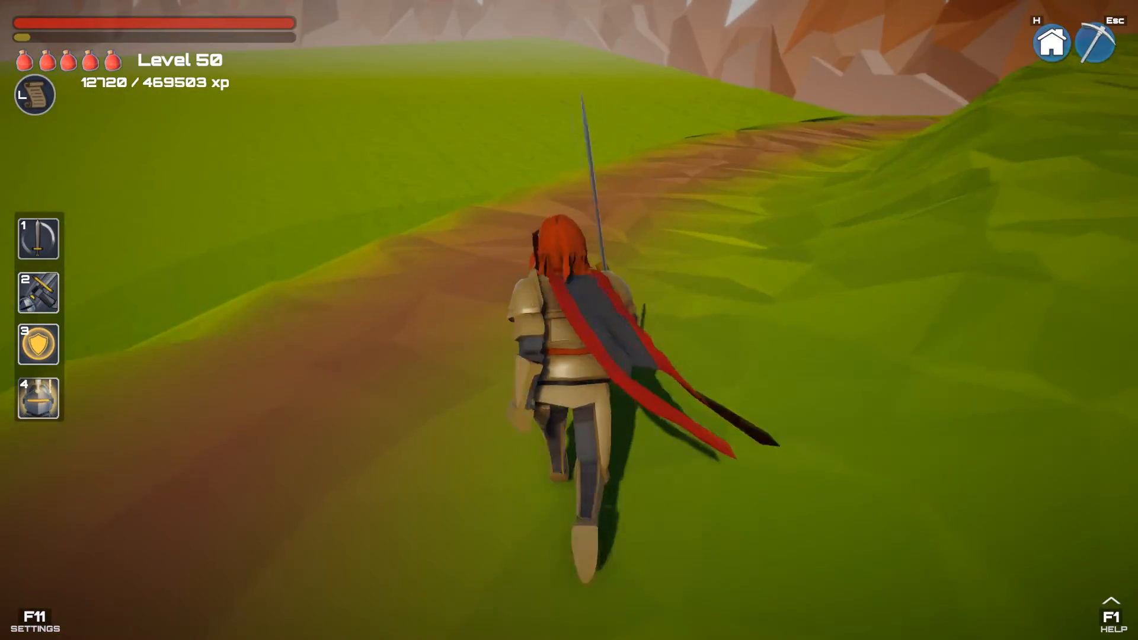
pyautogui.press('w')
pyautogui.press('a')
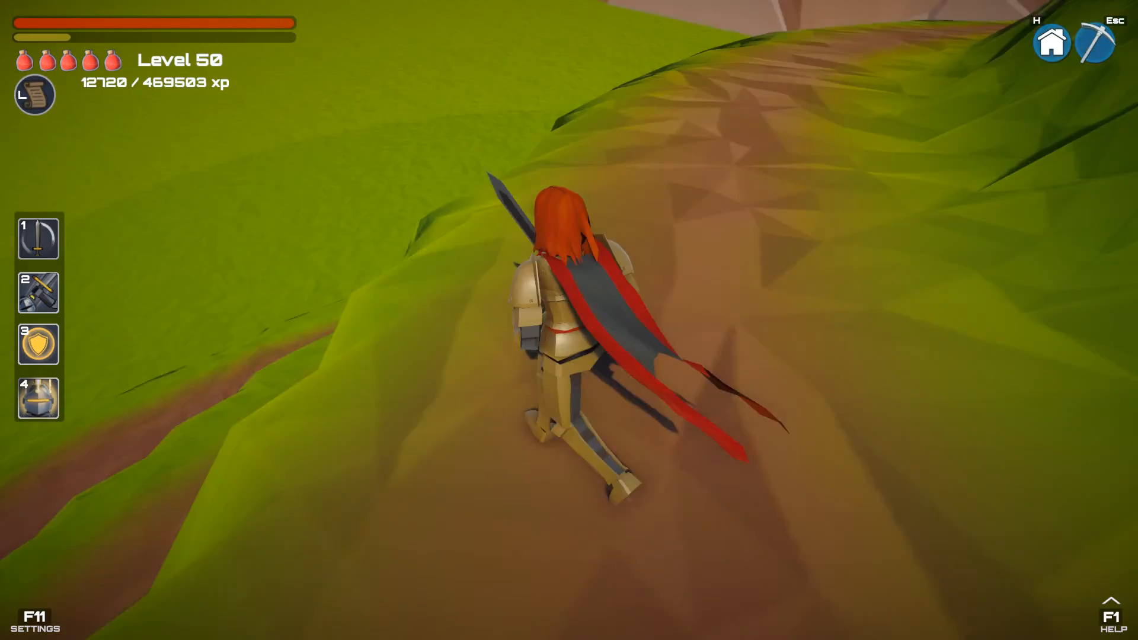
pyautogui.press('d')
pyautogui.press('Escape')
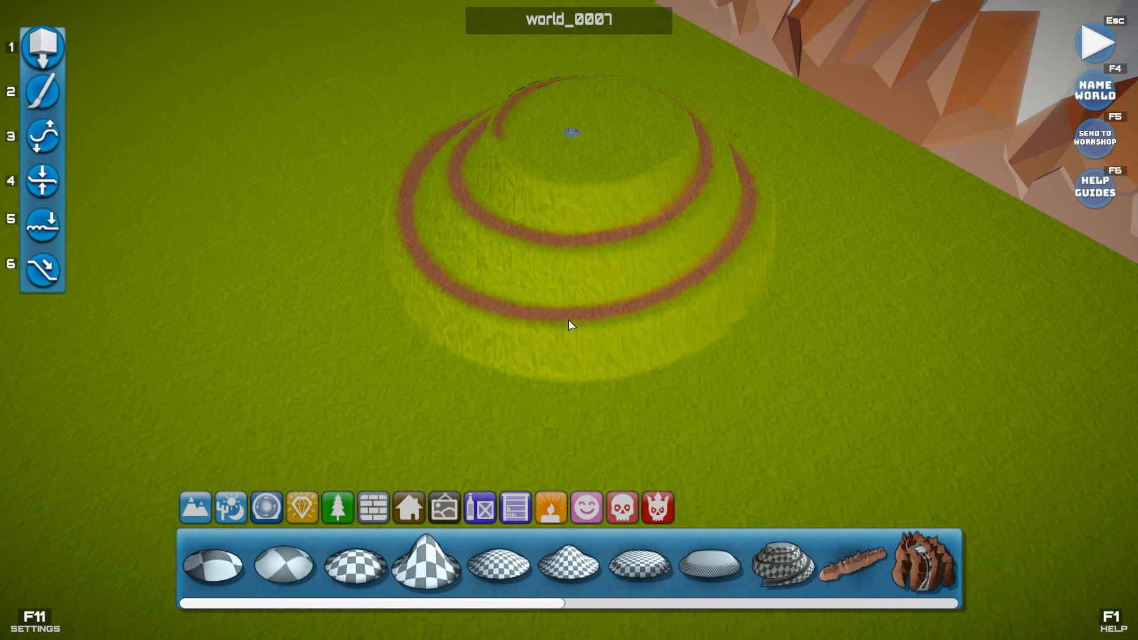
# Paint a yellow patch on the grass beside the spiral hill with the paint brush
pyautogui.moveTo(394, 272); pyautogui.dragTo(310, 275, button='right')
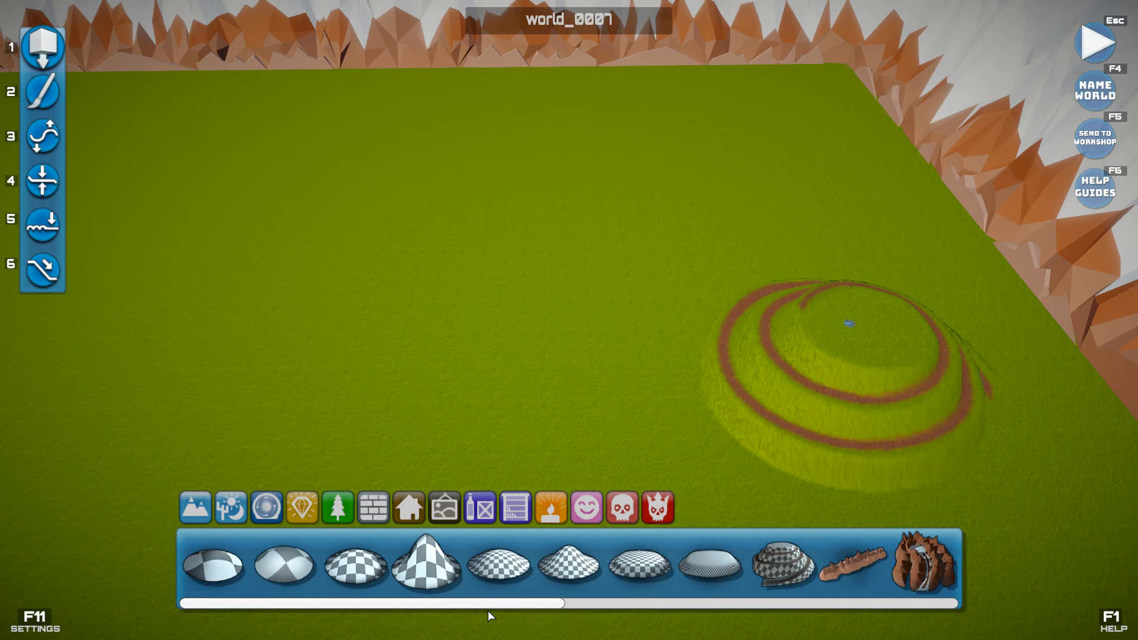
pyautogui.click(36, 96)
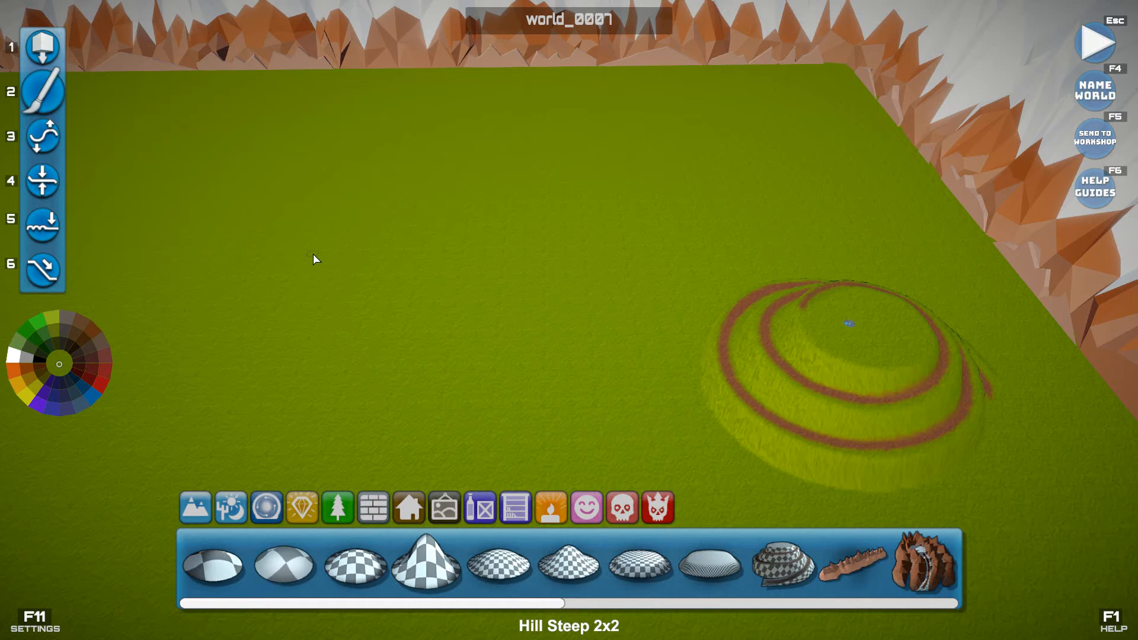
pyautogui.press('1')
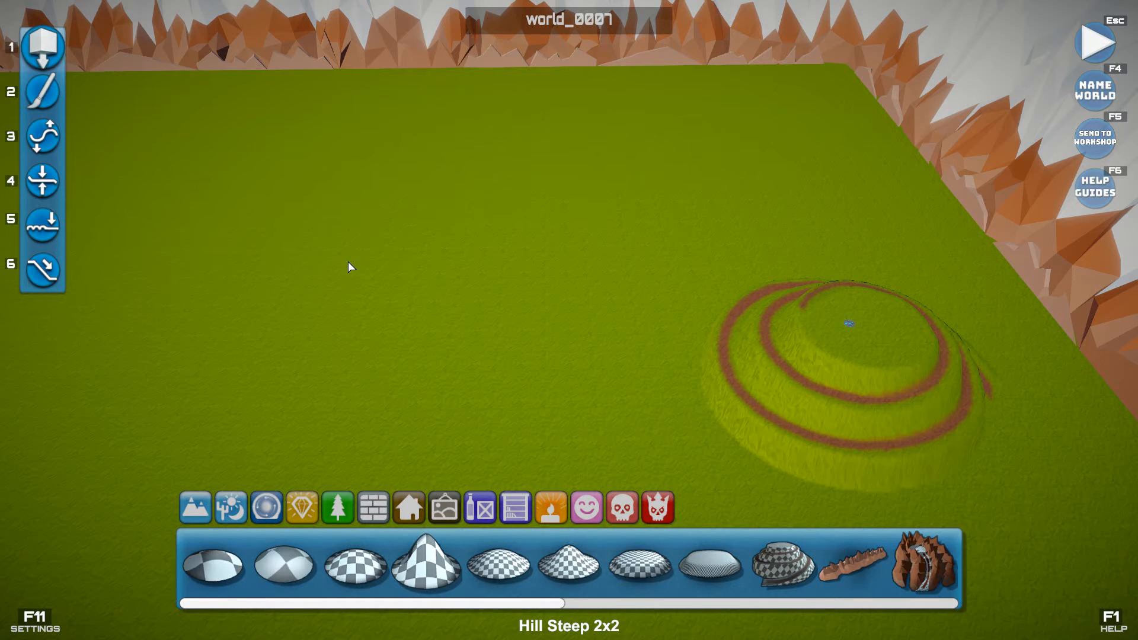
pyautogui.press('2')
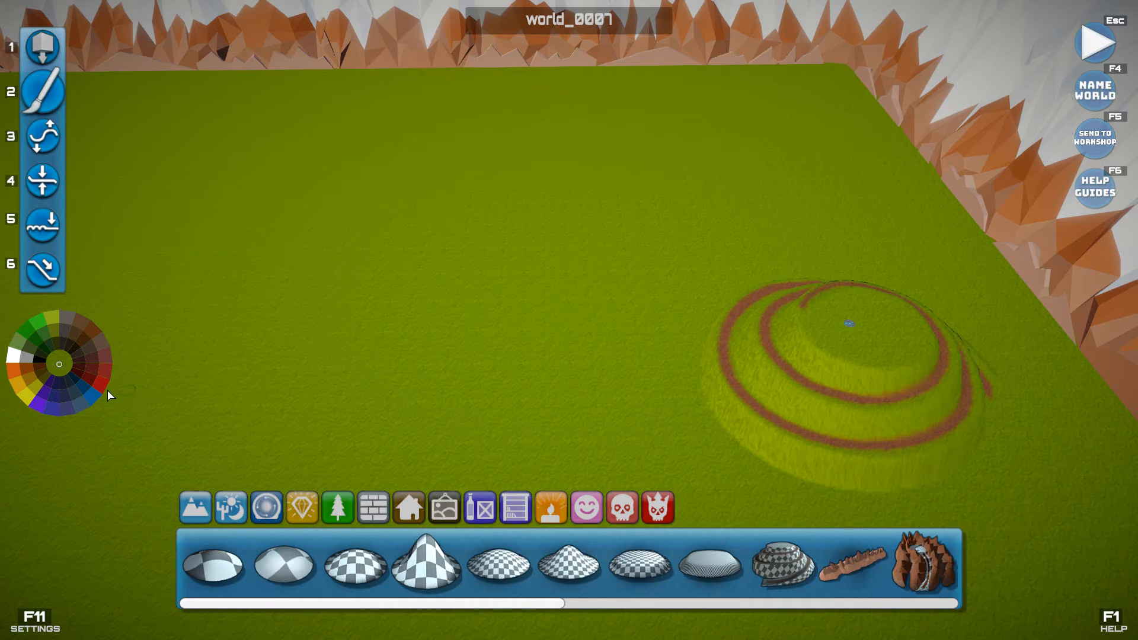
pyautogui.click(23, 400)
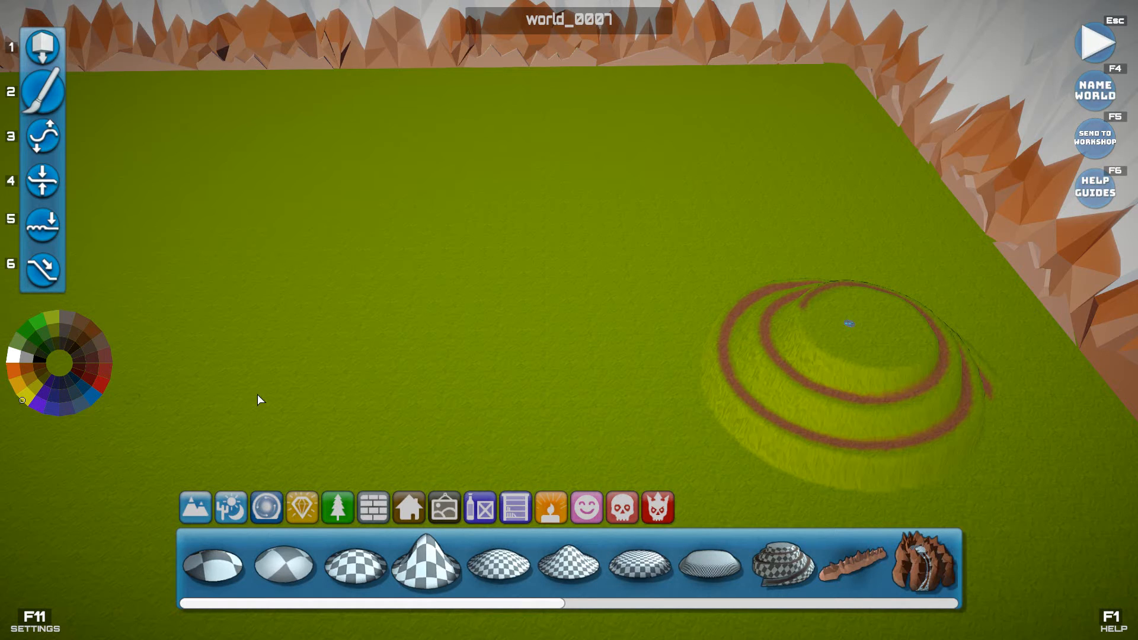
pyautogui.press('w')
pyautogui.moveTo(367, 340); pyautogui.dragTo(409, 355, button='right')
pyautogui.moveTo(411, 355)
pyautogui.mouseDown()
pyautogui.moveTo(451, 355)
pyautogui.moveTo(465, 317)
pyautogui.moveTo(517, 336)
pyautogui.moveTo(432, 333)
pyautogui.moveTo(440, 262)
pyautogui.moveTo(460, 300)
pyautogui.mouseUp()
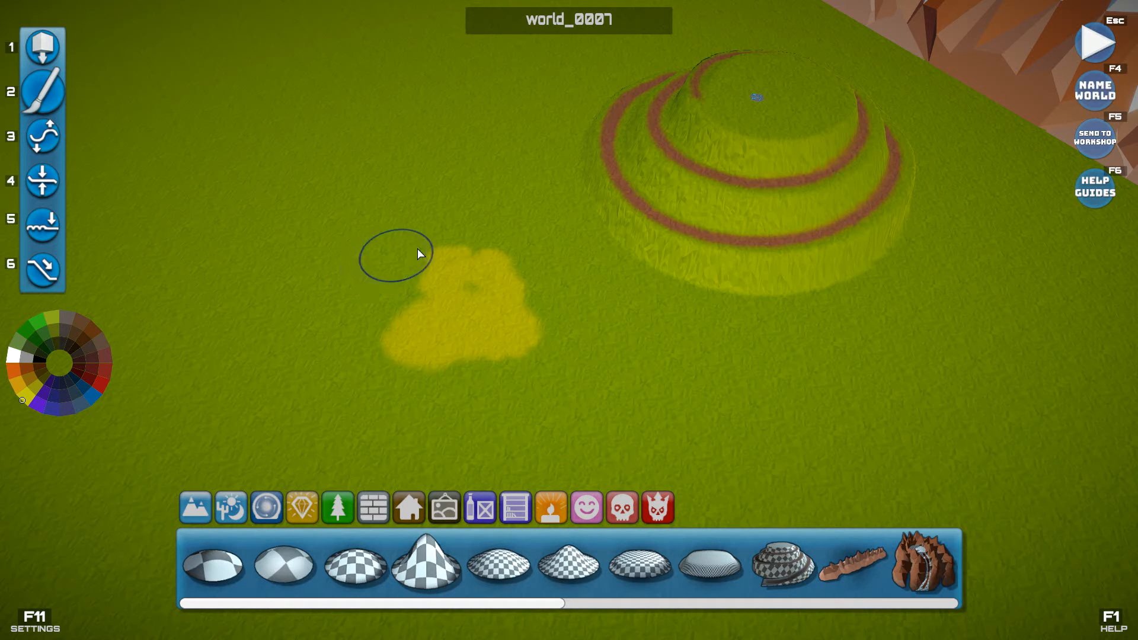
pyautogui.moveTo(446, 258)
pyautogui.mouseDown()
pyautogui.moveTo(351, 318)
pyautogui.moveTo(476, 318)
pyautogui.moveTo(460, 172)
pyautogui.moveTo(527, 231)
pyautogui.moveTo(550, 399)
pyautogui.moveTo(651, 228)
pyautogui.moveTo(782, 90)
pyautogui.moveTo(844, 72)
pyautogui.moveTo(794, 249)
pyautogui.moveTo(652, 117)
pyautogui.moveTo(784, 86)
pyautogui.moveTo(668, 221)
pyautogui.moveTo(563, 121)
pyautogui.moveTo(577, 296)
pyautogui.mouseUp()
# Undo the yellow paint strokes on the grass
pyautogui.hotkey('ctrl', 'z')
pyautogui.hotkey('ctrl', 'z')
pyautogui.hotkey('ctrl', 'z')
# Raise uneven mounds on the open grass with an enlarged sculpting brush, and raise and undo bumps on the spiral hill's side
pyautogui.moveTo(565, 352); pyautogui.dragTo(531, 341, button='right')
pyautogui.scroll(-3, 531, 341)
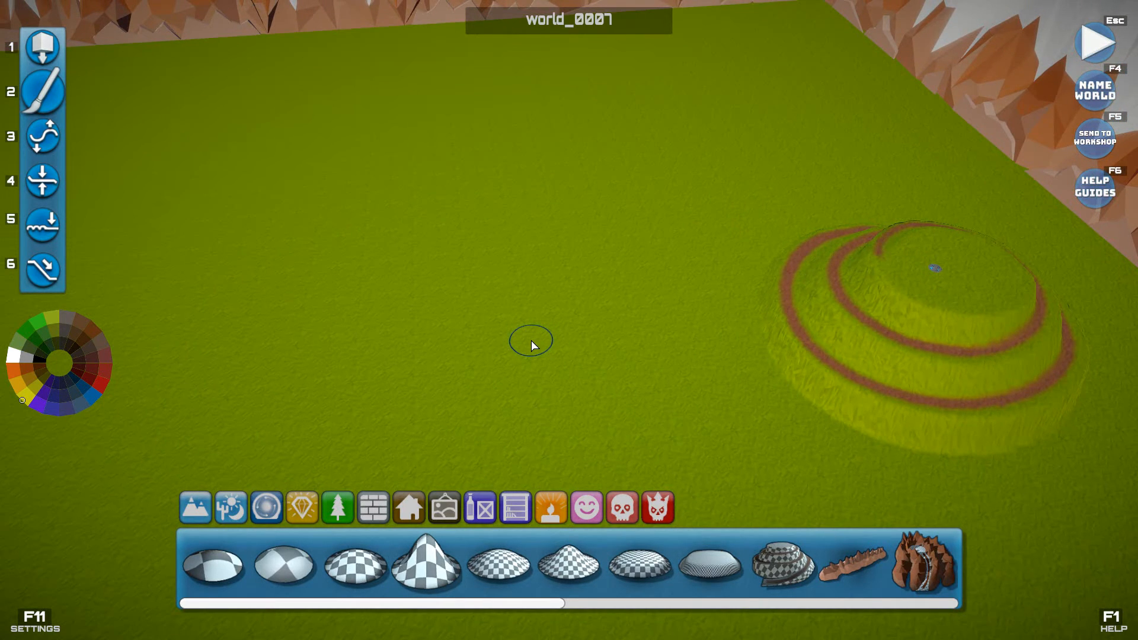
pyautogui.press('3')
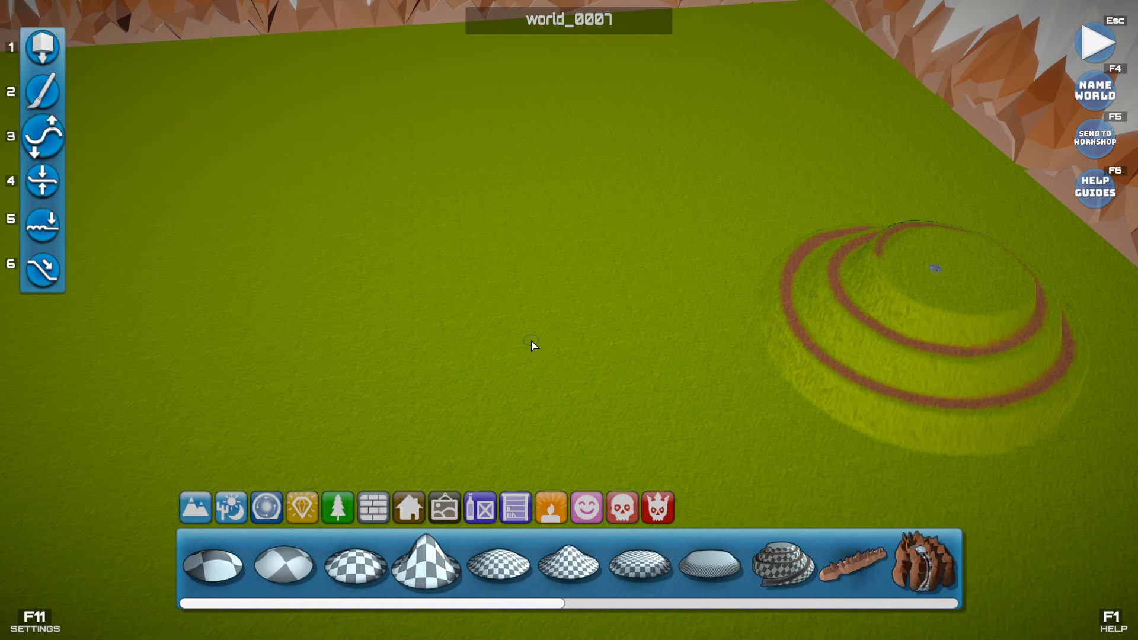
pyautogui.scroll(3, 554, 323)
pyautogui.moveTo(641, 298)
pyautogui.mouseDown()
pyautogui.moveTo(572, 297)
pyautogui.moveTo(580, 265)
pyautogui.moveTo(561, 253)
pyautogui.moveTo(498, 279)
pyautogui.moveTo(561, 330)
pyautogui.moveTo(506, 336)
pyautogui.moveTo(524, 326)
pyautogui.moveTo(514, 300)
pyautogui.moveTo(708, 316)
pyautogui.mouseUp()
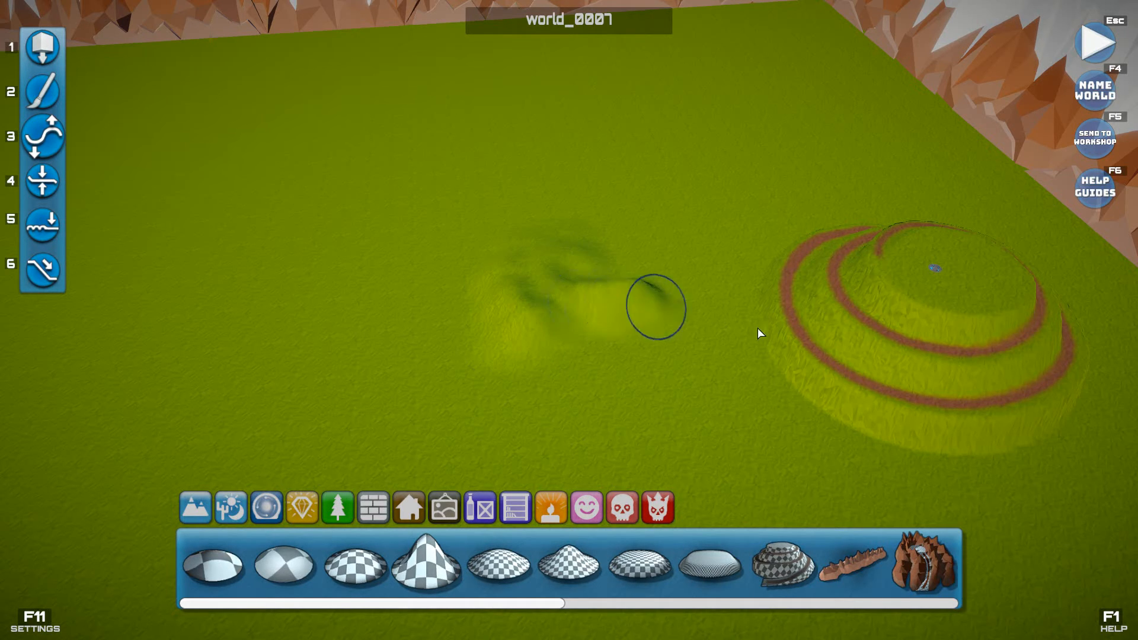
pyautogui.moveTo(847, 317)
pyautogui.mouseDown()
pyautogui.moveTo(935, 292)
pyautogui.moveTo(831, 315)
pyautogui.mouseUp()
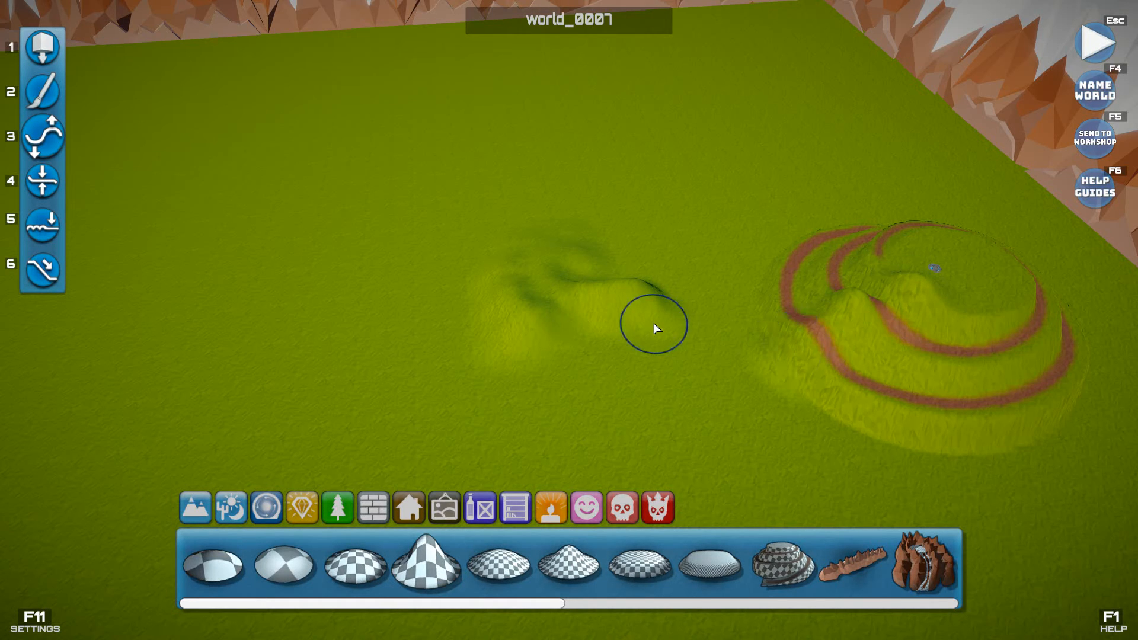
pyautogui.hotkey('ctrl', 'z')
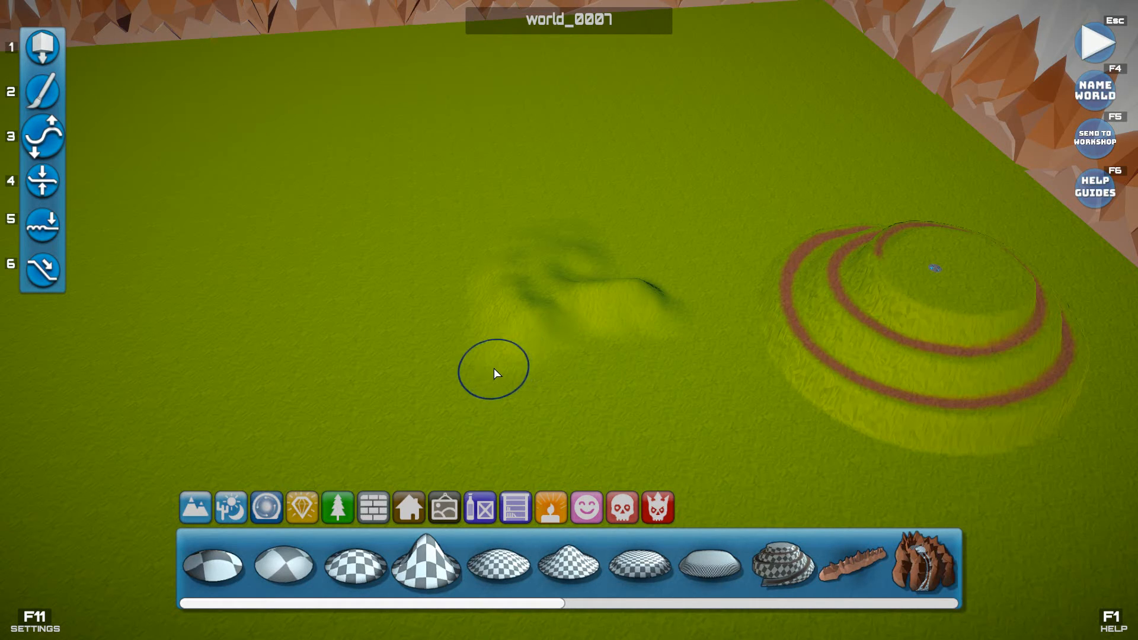
# Sculpt more uneven terrain on the open grass and lower a trough across the spiral hill's summit and slope
pyautogui.moveTo(424, 363)
pyautogui.mouseDown()
pyautogui.moveTo(410, 366)
pyautogui.moveTo(390, 406)
pyautogui.moveTo(364, 394)
pyautogui.moveTo(391, 359)
pyautogui.moveTo(379, 325)
pyautogui.moveTo(398, 317)
pyautogui.moveTo(428, 346)
pyautogui.moveTo(405, 341)
pyautogui.moveTo(358, 427)
pyautogui.moveTo(415, 427)
pyautogui.moveTo(400, 408)
pyautogui.mouseUp()
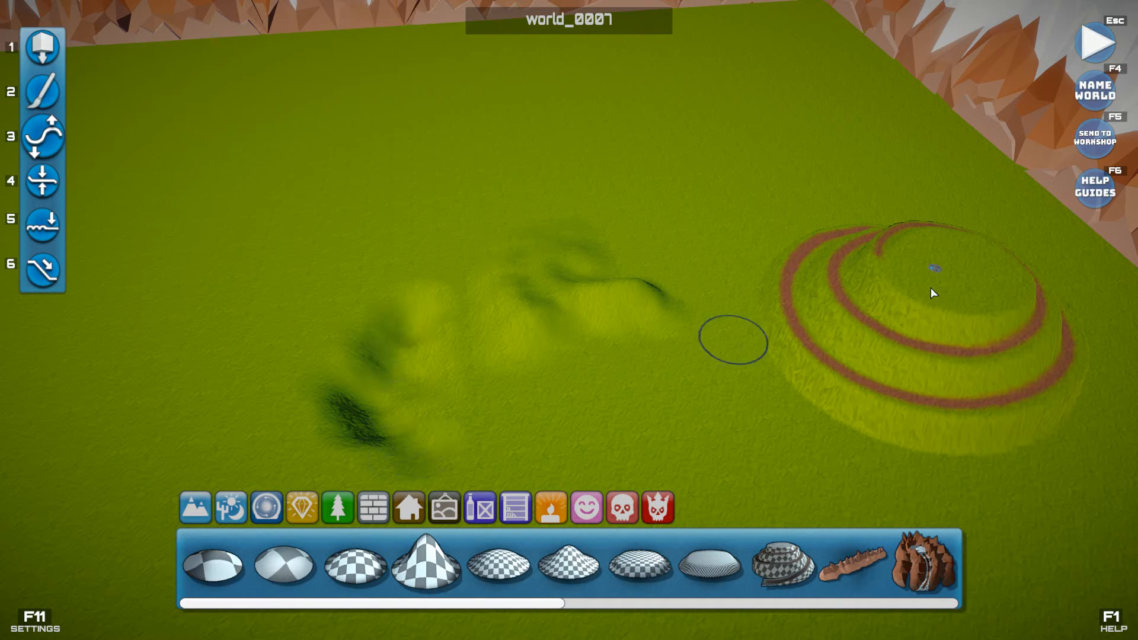
pyautogui.moveTo(956, 274)
pyautogui.mouseDown()
pyautogui.moveTo(972, 258)
pyautogui.moveTo(933, 271)
pyautogui.moveTo(851, 358)
pyautogui.moveTo(716, 363)
pyautogui.mouseUp()
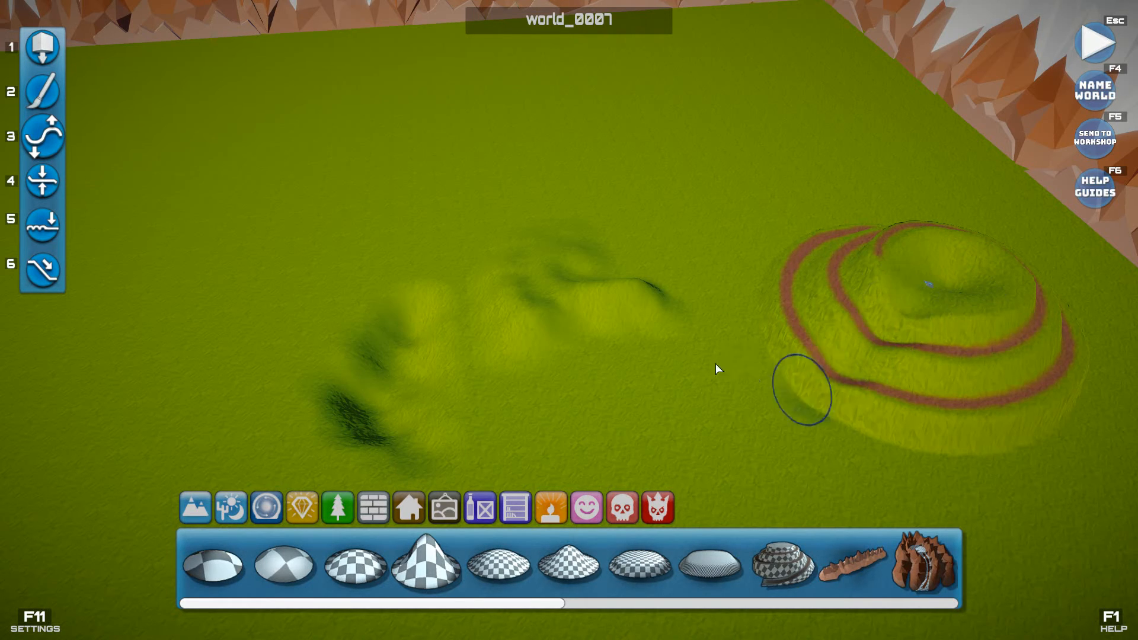
pyautogui.moveTo(626, 287)
pyautogui.mouseDown()
pyautogui.moveTo(699, 281)
pyautogui.moveTo(620, 406)
pyautogui.moveTo(665, 392)
pyautogui.moveTo(597, 440)
pyautogui.mouseUp()
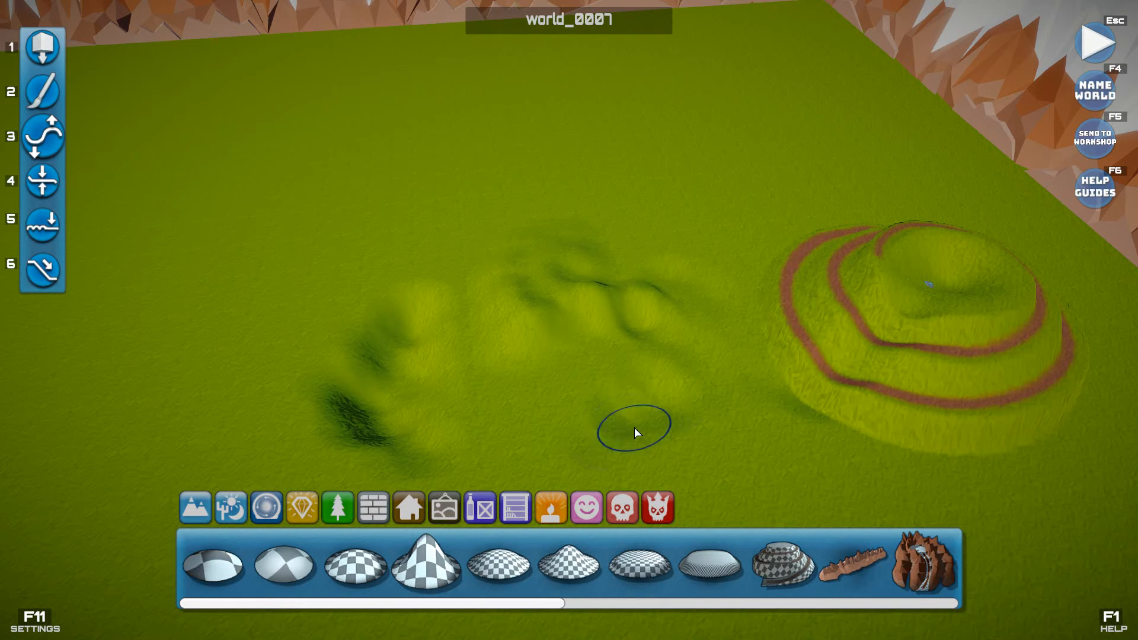
pyautogui.moveTo(634, 427); pyautogui.dragTo(640, 410)
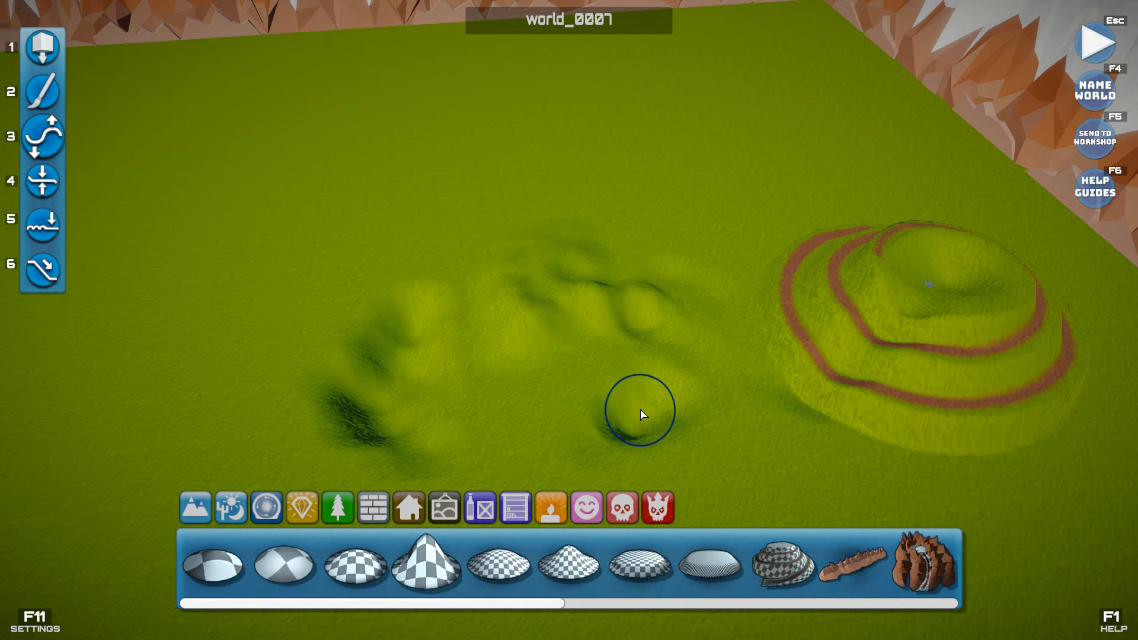
# Undo all the sculpting strokes on the grass and the spiral hill
pyautogui.hotkey('ctrl', 'z')
pyautogui.hotkey('ctrl', 'z')
pyautogui.hotkey('ctrl', 'z')
pyautogui.hotkey('ctrl', 'z')
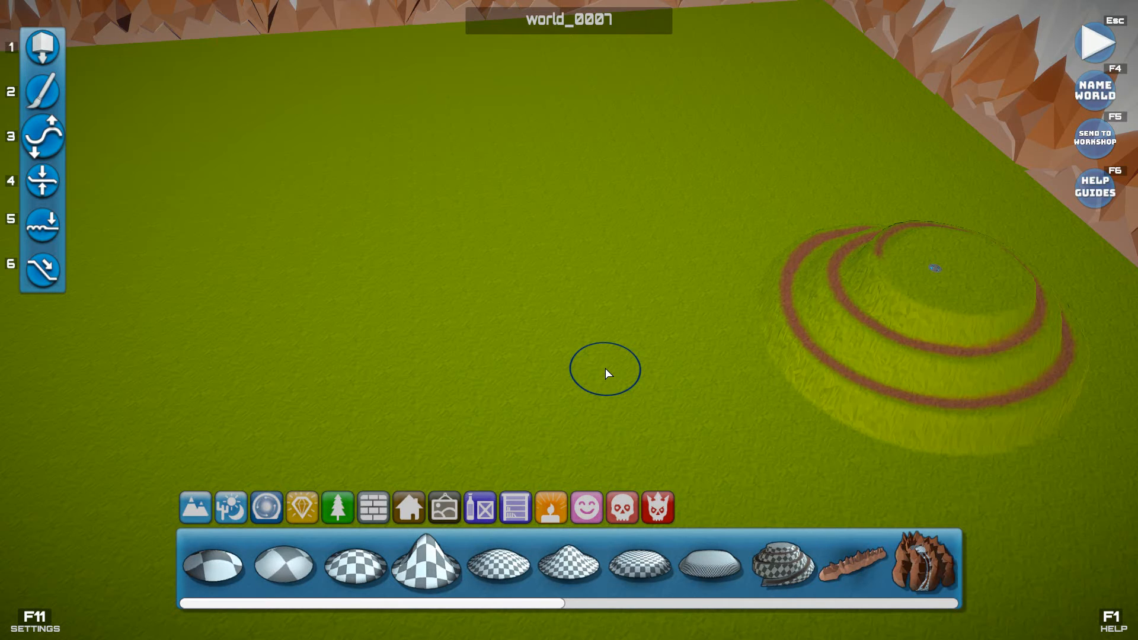
# Place the ring of black mountains on the open grass beside the spiral hill
pyautogui.press('4')
pyautogui.moveTo(580, 375); pyautogui.dragTo(495, 471, button='right')
pyautogui.moveTo(518, 605); pyautogui.dragTo(901, 604)
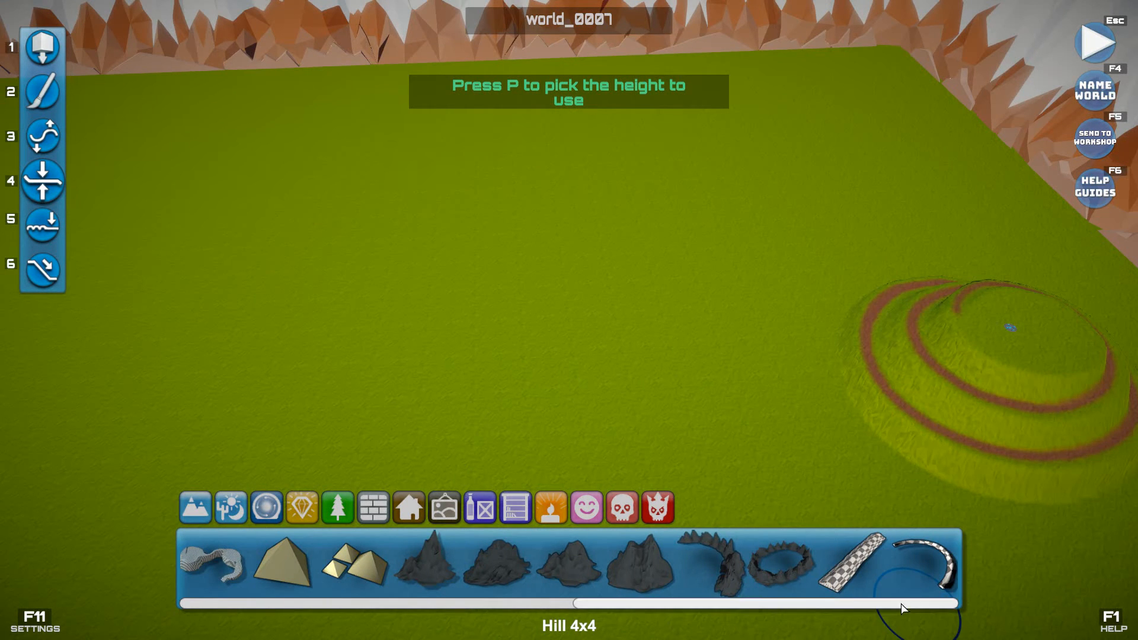
pyautogui.click(785, 570)
pyautogui.click(577, 321)
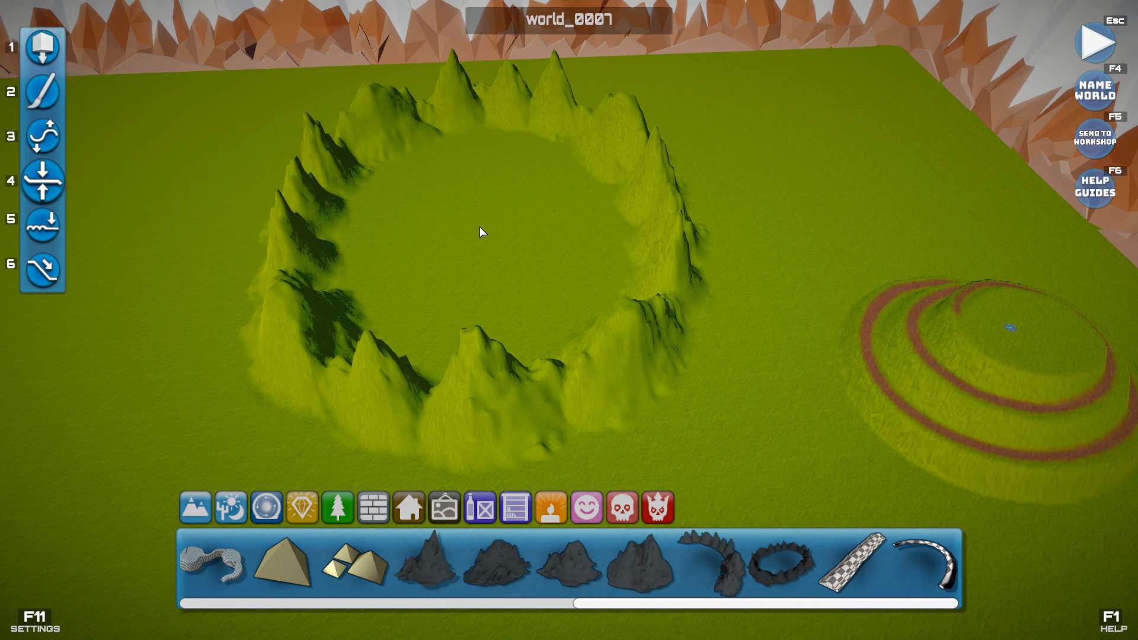
pyautogui.click(480, 227)
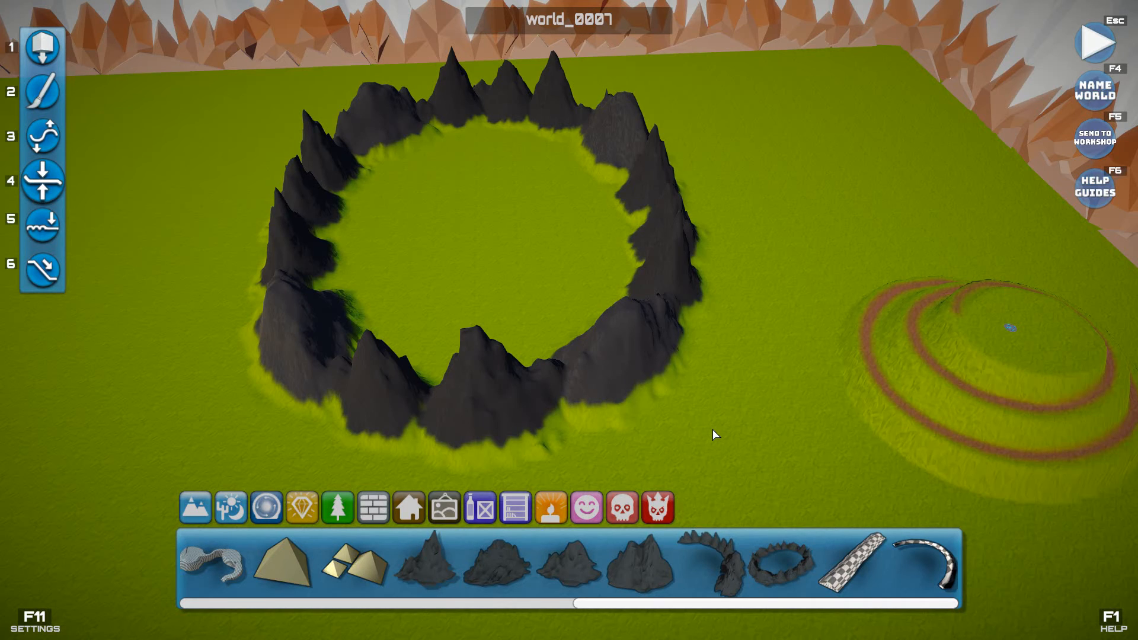
# Pick the grass height with the flatten tool and flatten a gap through the mountain ring's near side and part of the spiral hill
pyautogui.moveTo(697, 426); pyautogui.dragTo(705, 434, button='right')
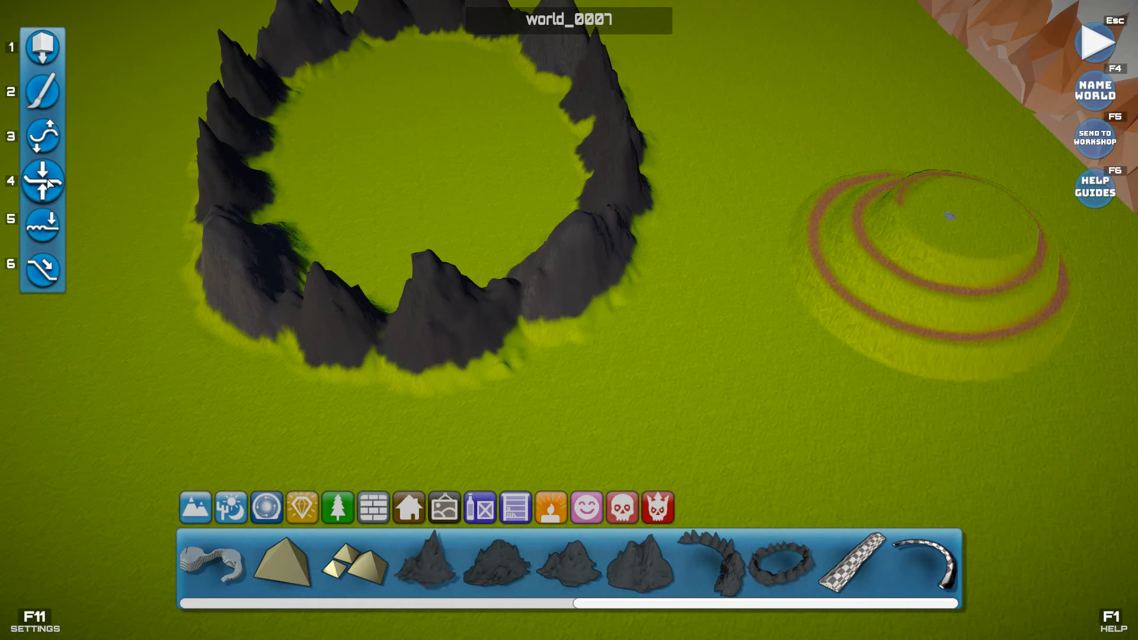
pyautogui.click(315, 259)
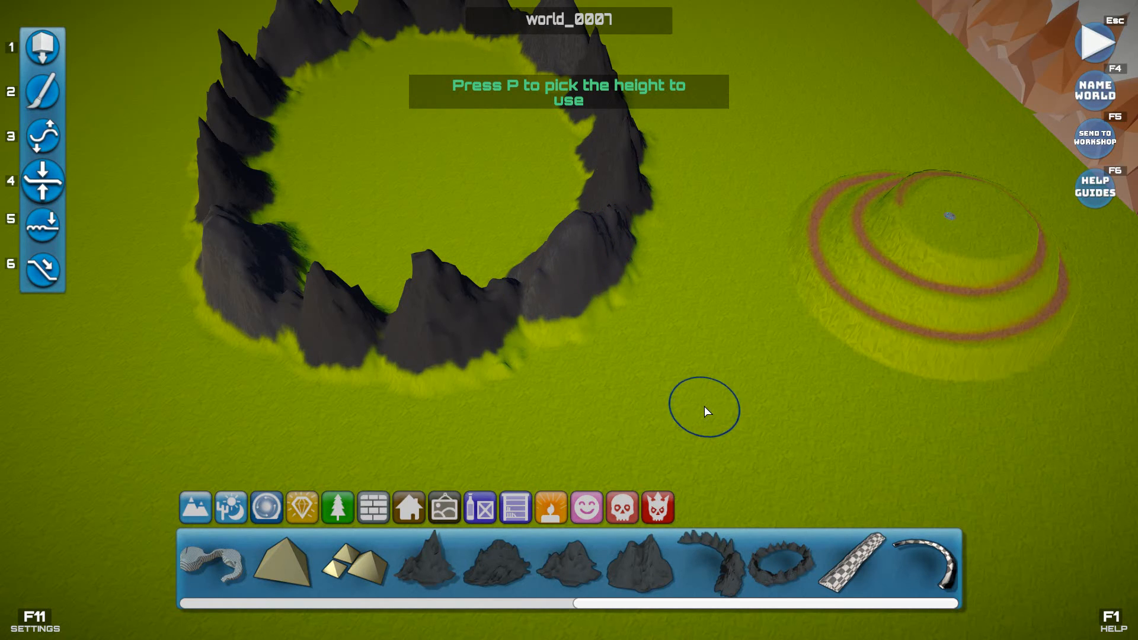
pyautogui.press('p')
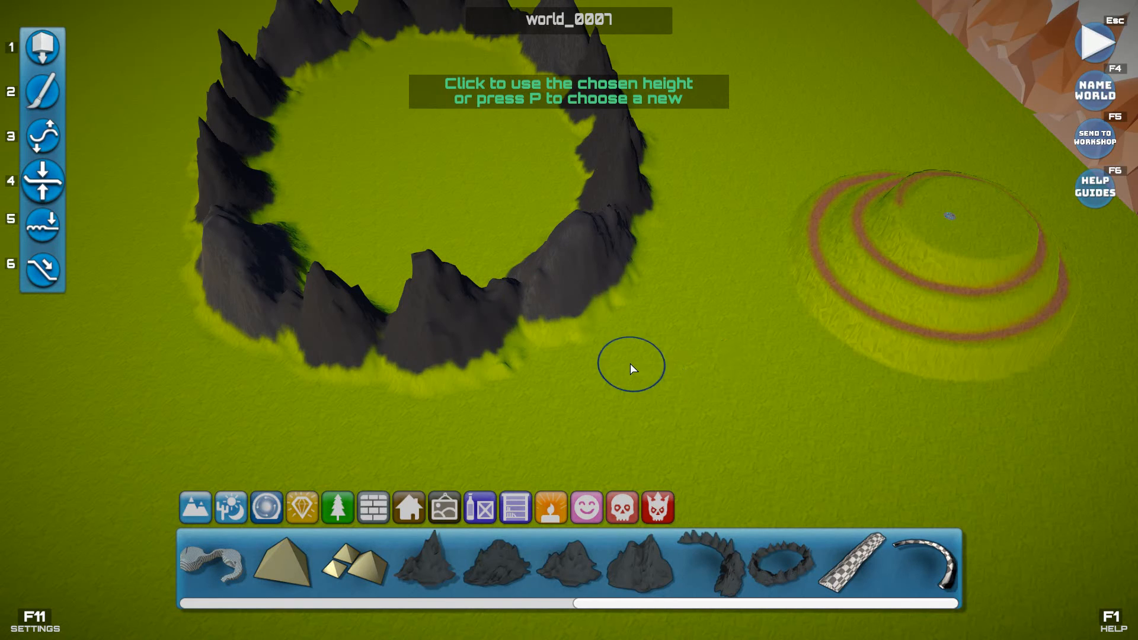
pyautogui.moveTo(617, 339)
pyautogui.mouseDown()
pyautogui.moveTo(542, 277)
pyautogui.moveTo(569, 296)
pyautogui.moveTo(505, 275)
pyautogui.moveTo(575, 340)
pyautogui.moveTo(522, 285)
pyautogui.moveTo(681, 349)
pyautogui.moveTo(931, 295)
pyautogui.moveTo(1033, 198)
pyautogui.moveTo(940, 294)
pyautogui.moveTo(792, 362)
pyautogui.moveTo(669, 357)
pyautogui.mouseUp()
pyautogui.press('e')
pyautogui.press('q')
pyautogui.press('w')
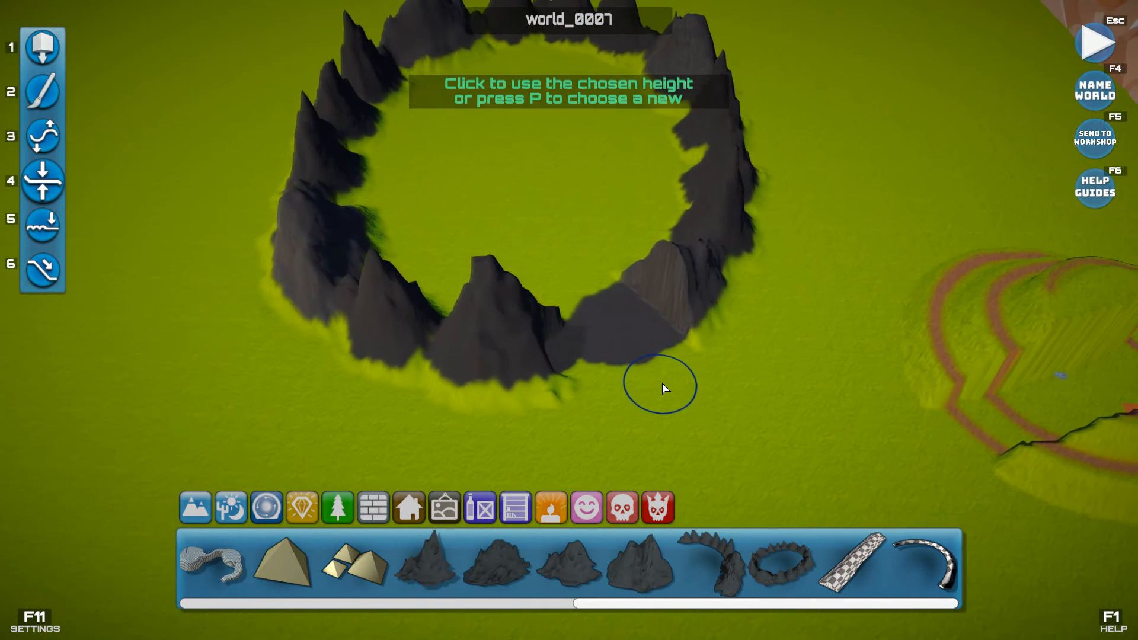
pyautogui.scroll(3, 663, 383)
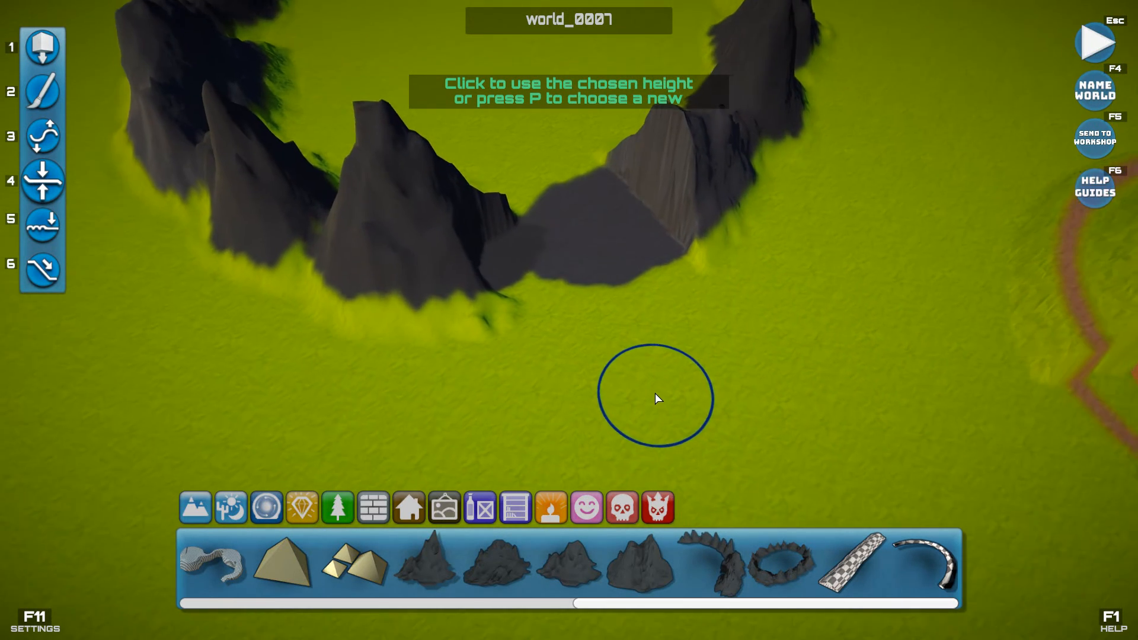
# Paint the dark flattened gap in the mountain ring with the grass colour
pyautogui.press('2')
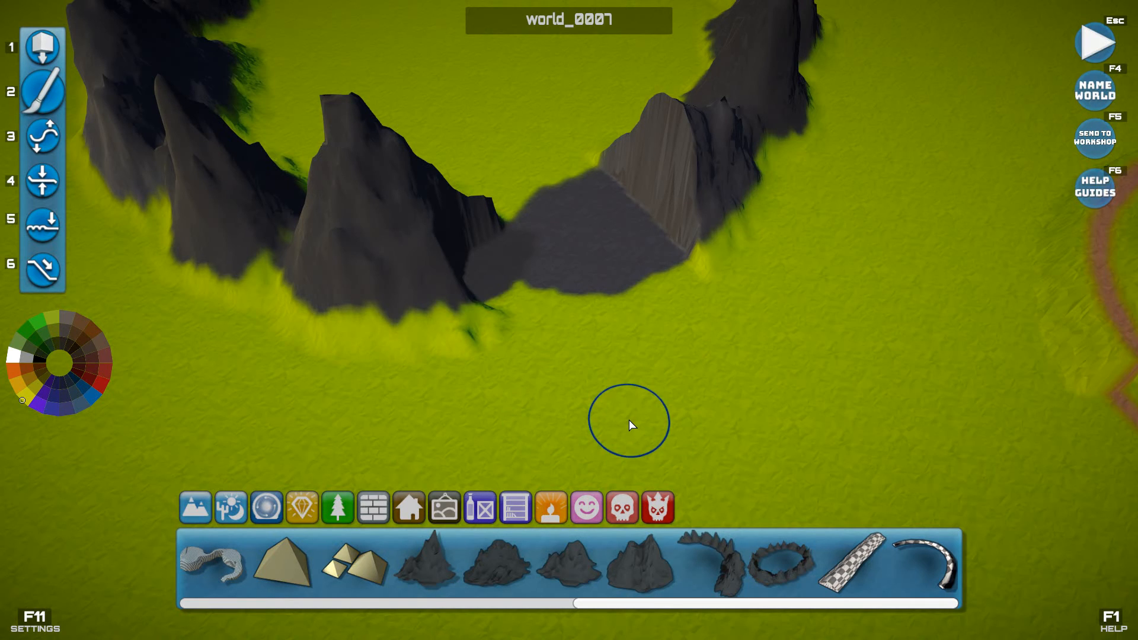
pyautogui.moveTo(562, 194)
pyautogui.mouseDown()
pyautogui.moveTo(634, 272)
pyautogui.moveTo(564, 180)
pyautogui.moveTo(621, 241)
pyautogui.moveTo(554, 218)
pyautogui.moveTo(591, 278)
pyautogui.moveTo(561, 228)
pyautogui.moveTo(576, 270)
pyautogui.moveTo(554, 279)
pyautogui.mouseUp()
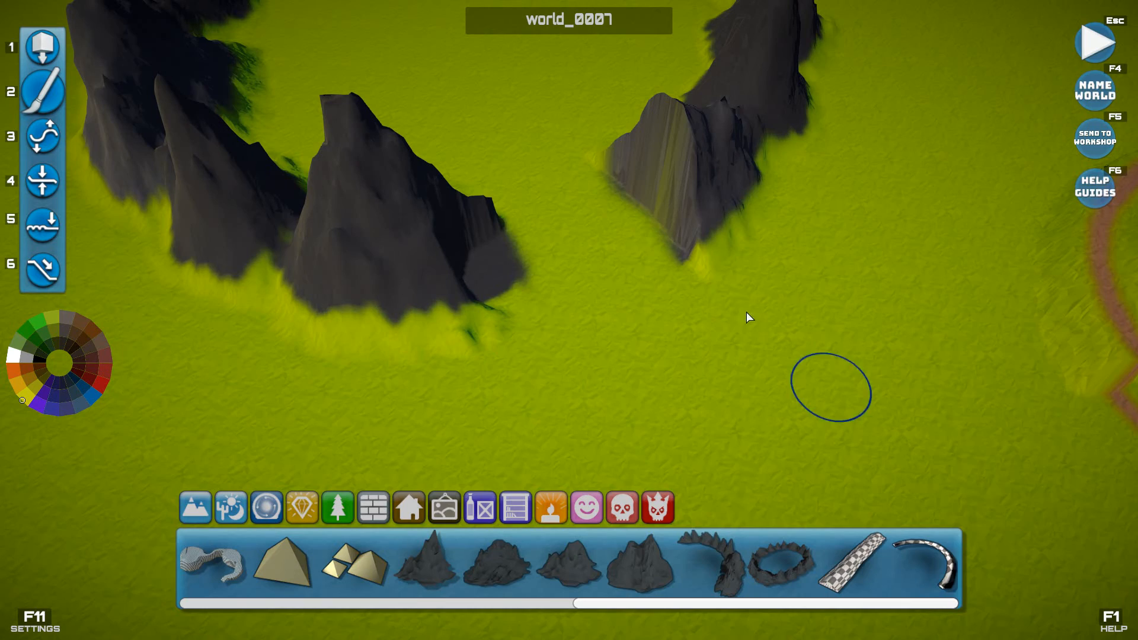
pyautogui.moveTo(690, 404)
pyautogui.mouseDown(button='right')
pyautogui.moveTo(739, 388)
pyautogui.moveTo(684, 393)
pyautogui.mouseUp(button='right')
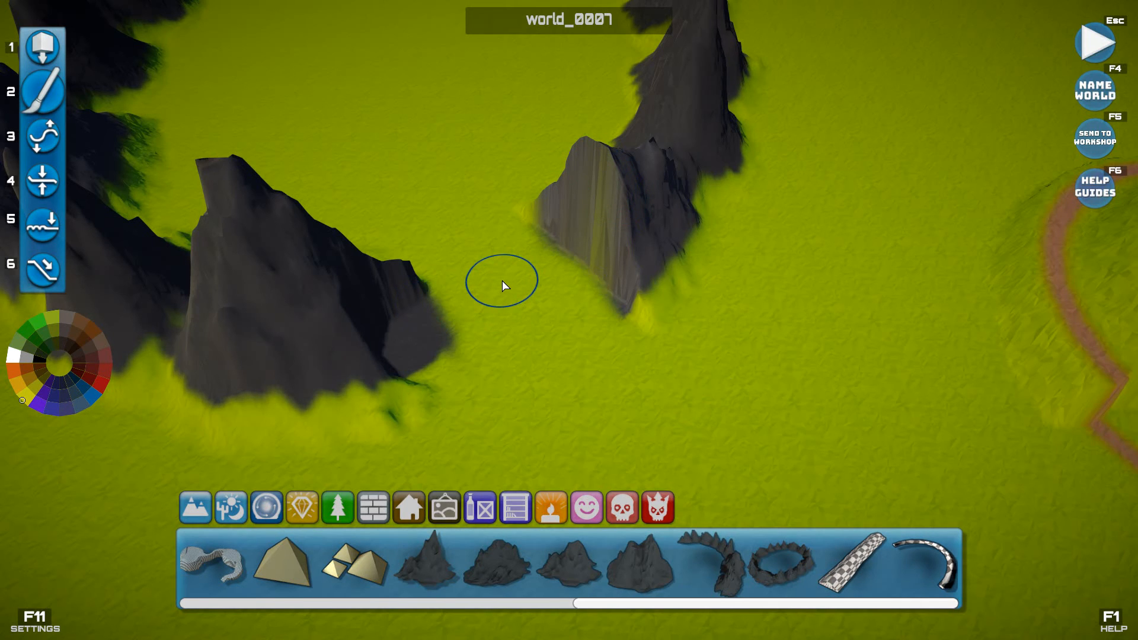
# Smooth the cut mountain faces on both sides of the gap in the ring using a slightly smaller brush
pyautogui.press('5')
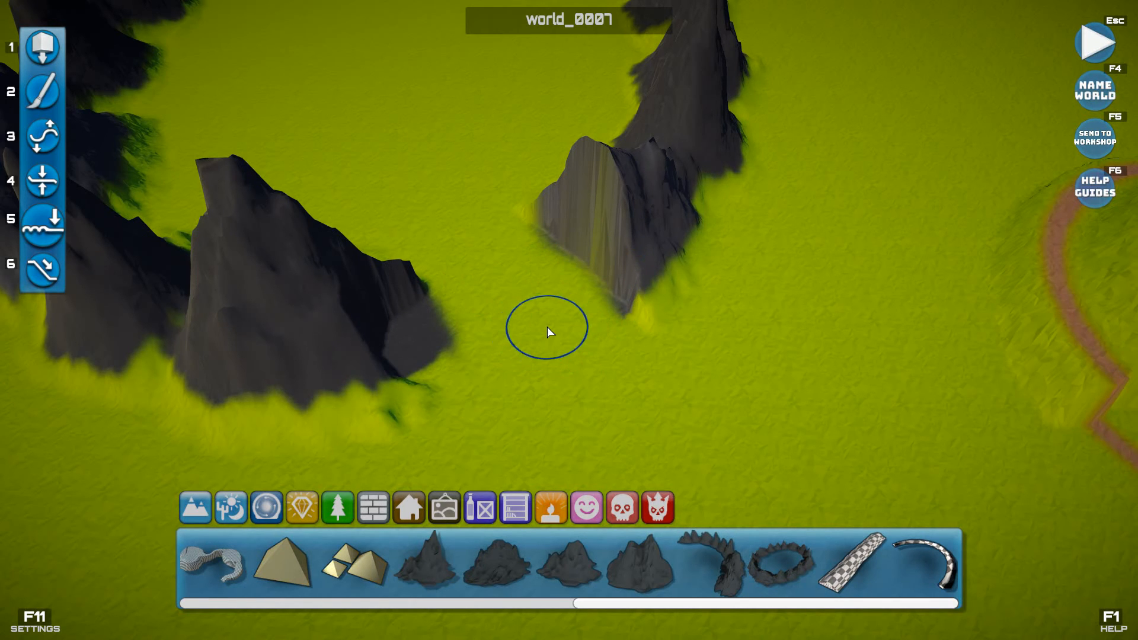
pyautogui.scroll(-4, 547, 332)
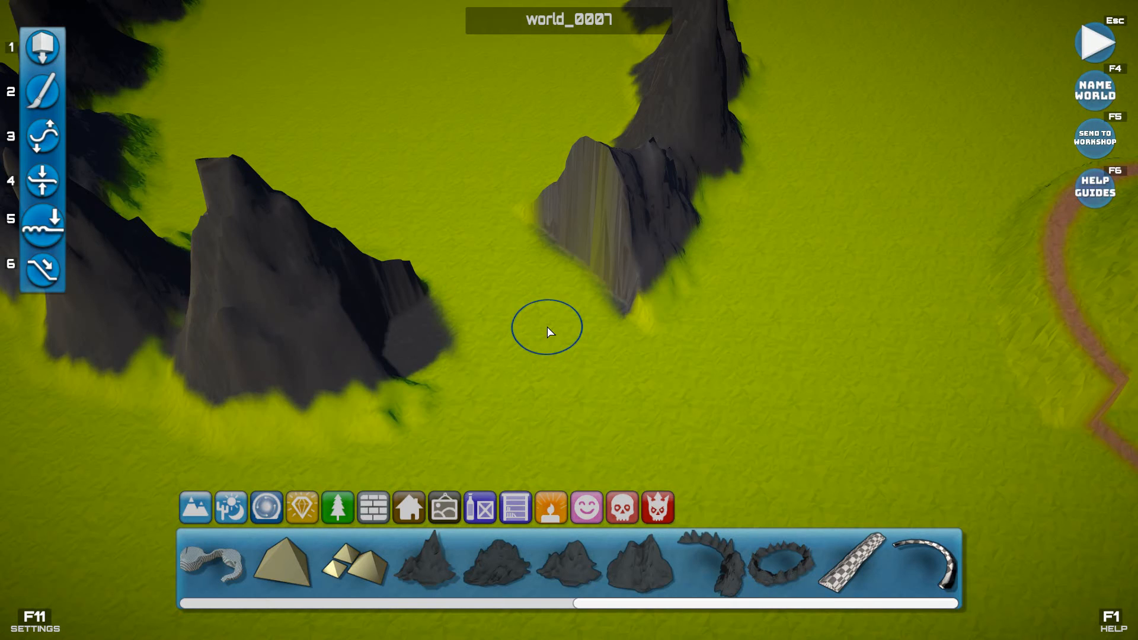
pyautogui.moveTo(548, 315); pyautogui.dragTo(556, 311, button='middle')
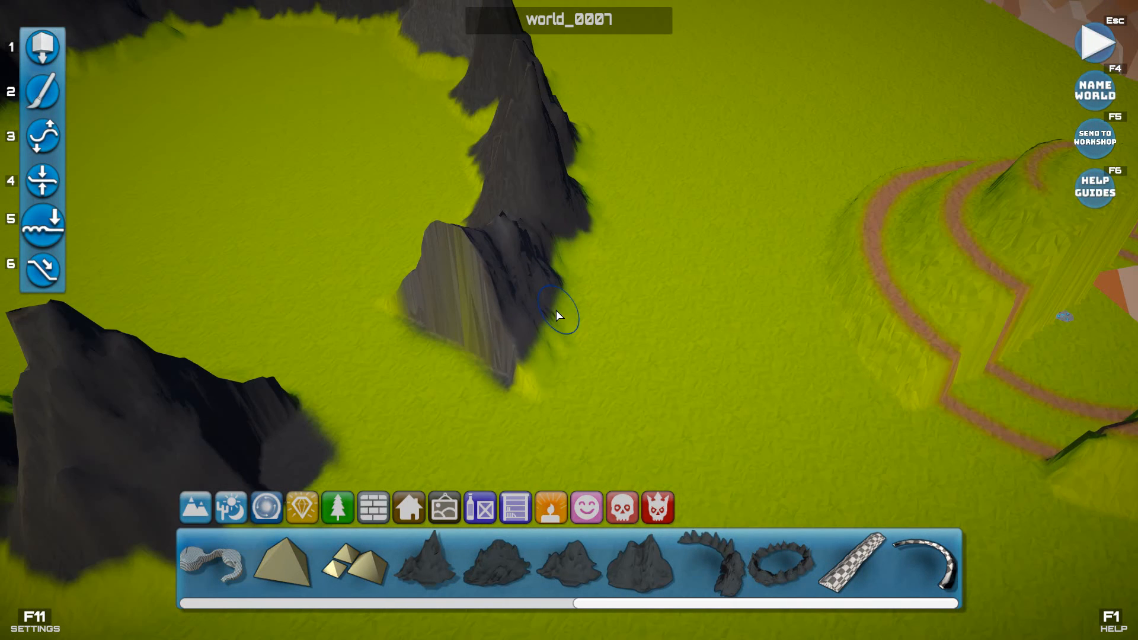
pyautogui.moveTo(488, 349)
pyautogui.mouseDown()
pyautogui.moveTo(450, 313)
pyautogui.moveTo(395, 309)
pyautogui.moveTo(507, 358)
pyautogui.mouseUp()
pyautogui.moveTo(488, 387); pyautogui.dragTo(423, 386, button='middle')
pyautogui.scroll(2, 415, 388)
pyautogui.scroll(2, 412, 392)
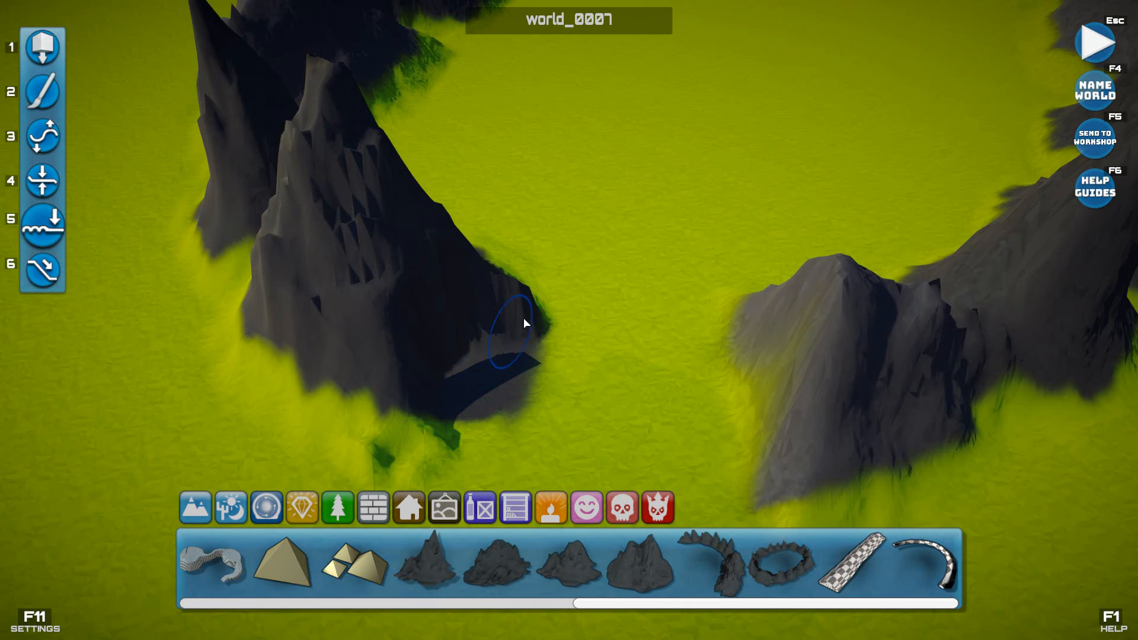
pyautogui.moveTo(546, 361); pyautogui.dragTo(603, 402, button='middle')
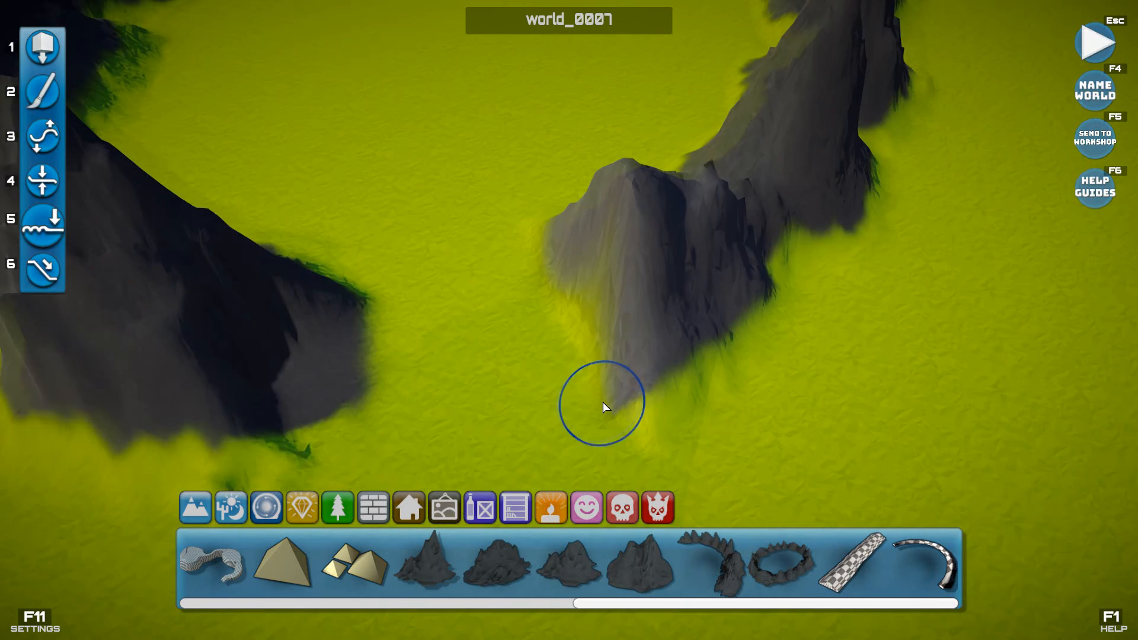
pyautogui.moveTo(611, 323)
pyautogui.mouseDown()
pyautogui.moveTo(570, 250)
pyautogui.moveTo(554, 277)
pyautogui.moveTo(657, 391)
pyautogui.moveTo(601, 338)
pyautogui.moveTo(557, 225)
pyautogui.moveTo(533, 378)
pyautogui.mouseUp()
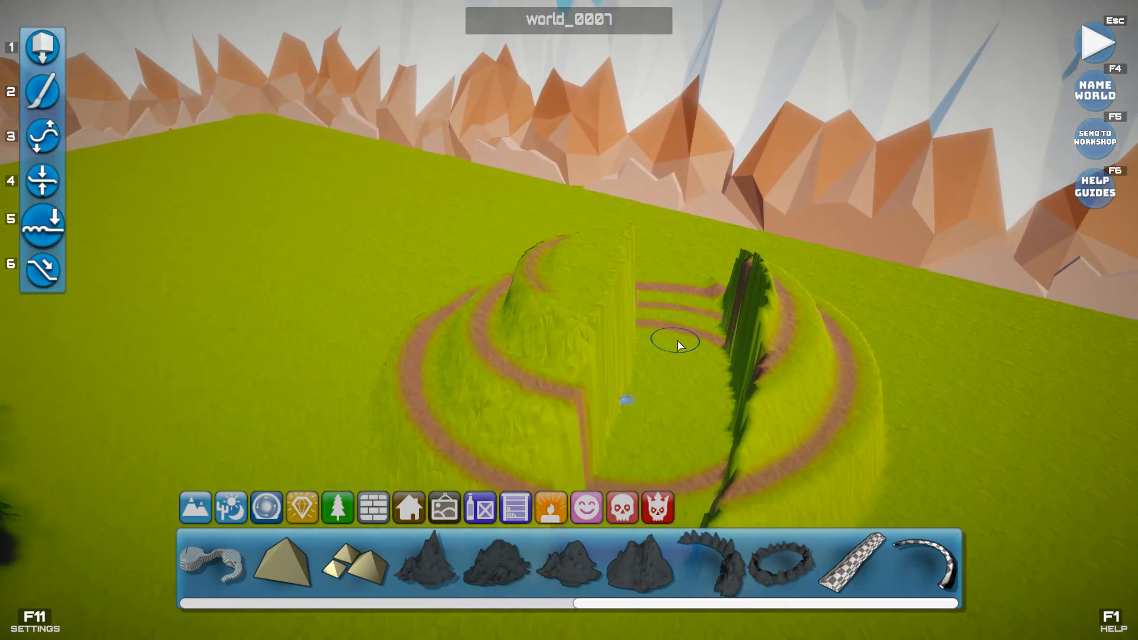
# Smooth the sharp cut edges on both sides of the flattened channel through the spiral hill
pyautogui.moveTo(678, 340); pyautogui.dragTo(651, 367, button='middle')
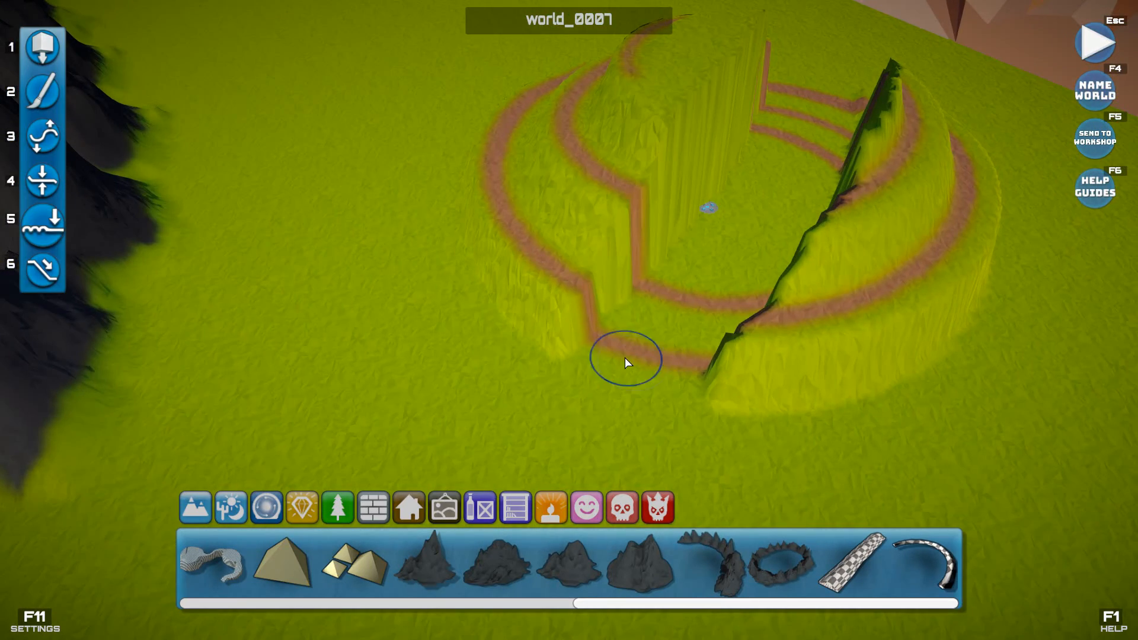
pyautogui.moveTo(614, 315)
pyautogui.mouseDown()
pyautogui.moveTo(579, 302)
pyautogui.moveTo(750, 77)
pyautogui.moveTo(810, 107)
pyautogui.moveTo(864, 80)
pyautogui.moveTo(869, 119)
pyautogui.moveTo(732, 364)
pyautogui.mouseUp()
pyautogui.moveTo(715, 395)
pyautogui.mouseDown(button='middle')
pyautogui.moveTo(705, 408)
pyautogui.moveTo(669, 400)
pyautogui.mouseUp(button='middle')
pyautogui.moveTo(623, 324)
pyautogui.mouseDown()
pyautogui.moveTo(688, 193)
pyautogui.moveTo(567, 385)
pyautogui.moveTo(682, 224)
pyautogui.moveTo(689, 235)
pyautogui.moveTo(679, 153)
pyautogui.moveTo(578, 355)
pyautogui.moveTo(494, 405)
pyautogui.mouseUp()
pyautogui.moveTo(427, 414); pyautogui.dragTo(400, 407, button='middle')
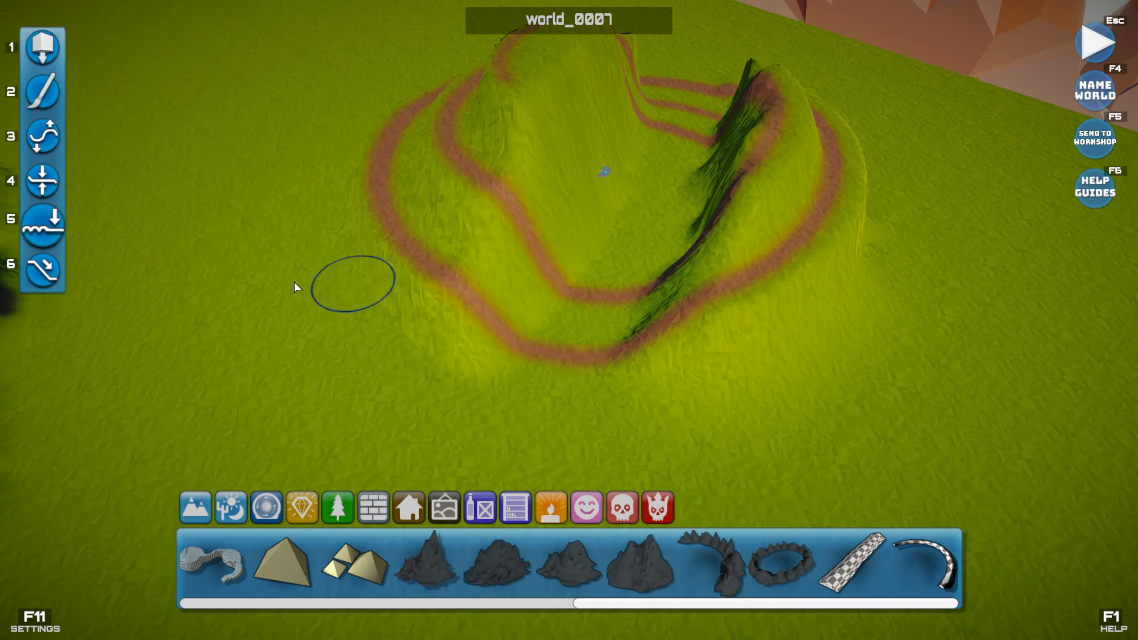
# Place a second Hill Spiral Path stamp on the grass in front of the first spiral hill
pyautogui.press('a')
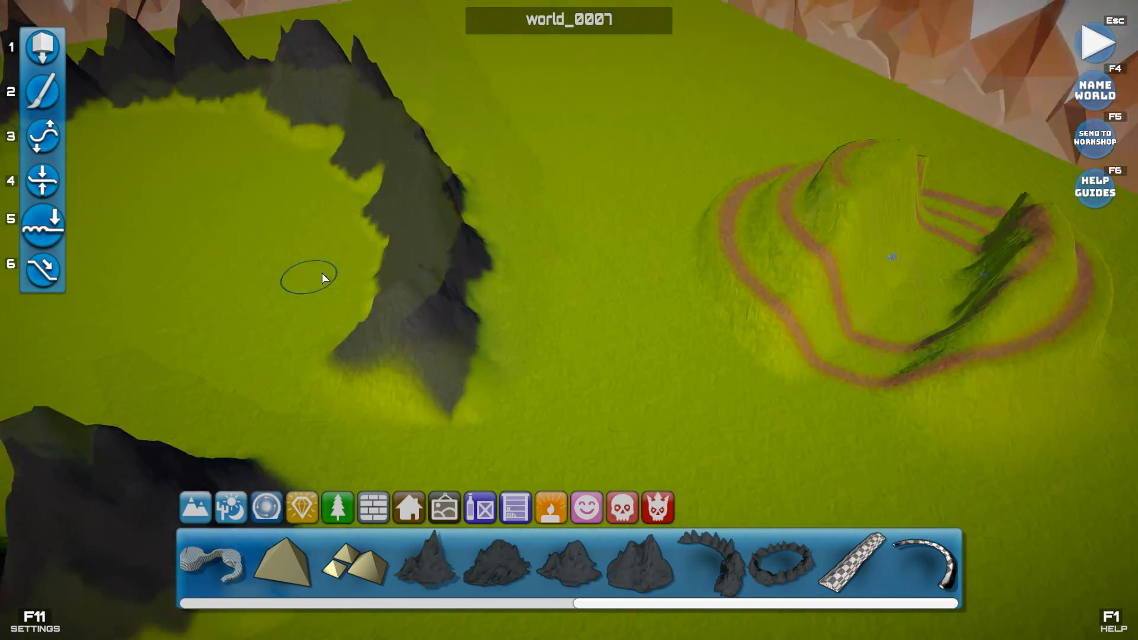
pyautogui.press('s')
pyautogui.moveTo(321, 275); pyautogui.dragTo(298, 279, button='middle')
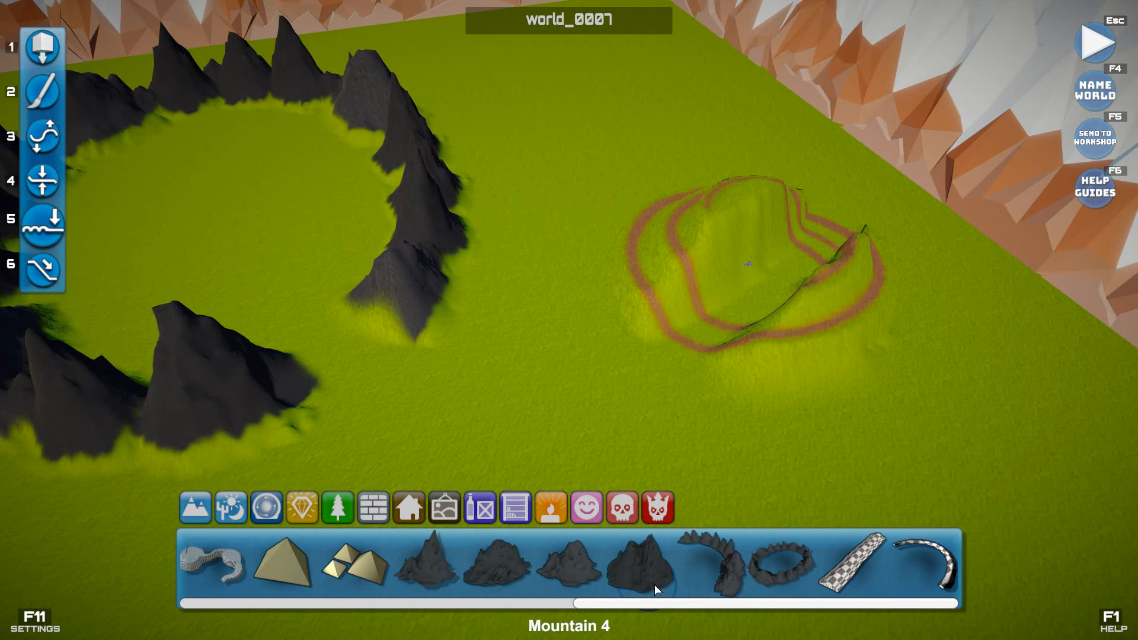
pyautogui.moveTo(658, 606); pyautogui.dragTo(328, 600)
pyautogui.click(645, 565)
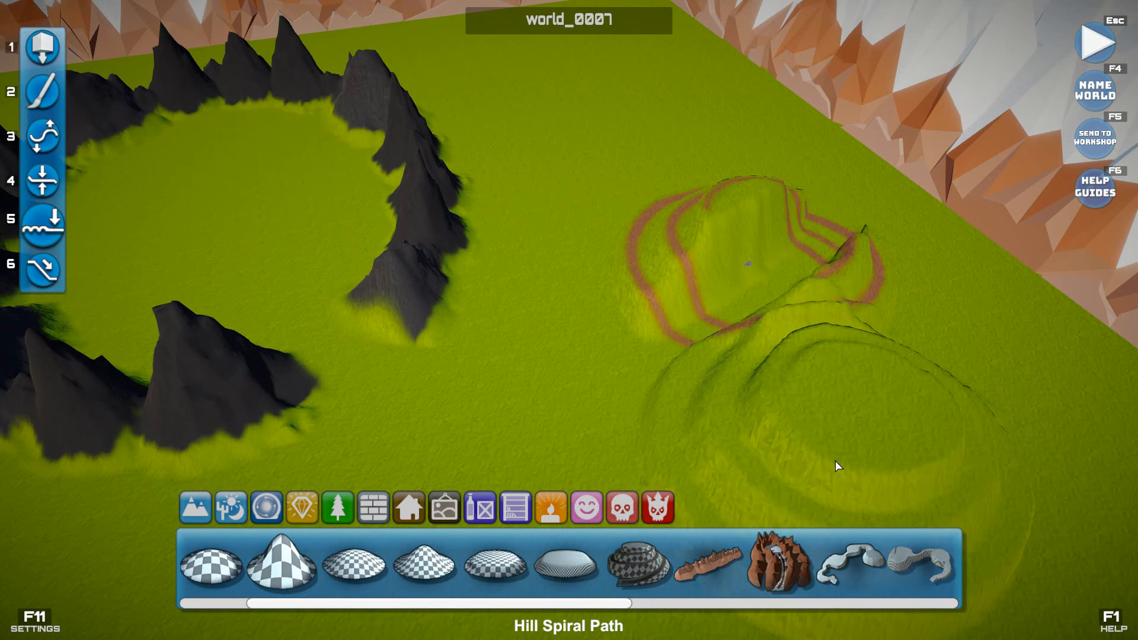
pyautogui.click(827, 490)
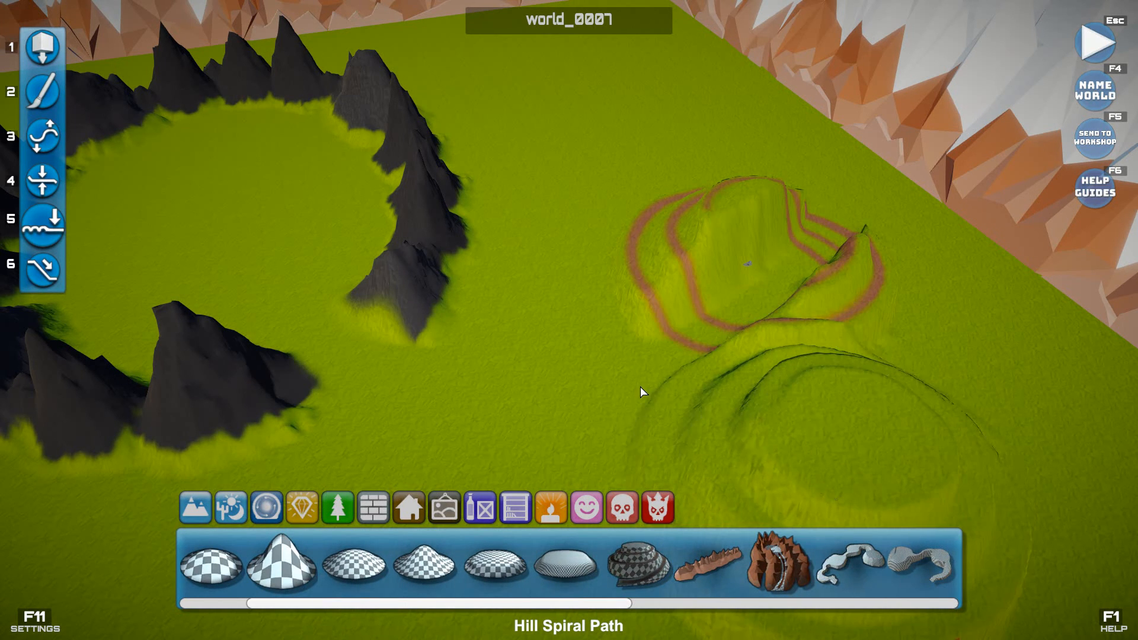
# Build a straight ramp with the slope tool from the mountain ring's gap up to the new spiral hill's summit
pyautogui.press('w')
pyautogui.scroll(-2, 571, 397)
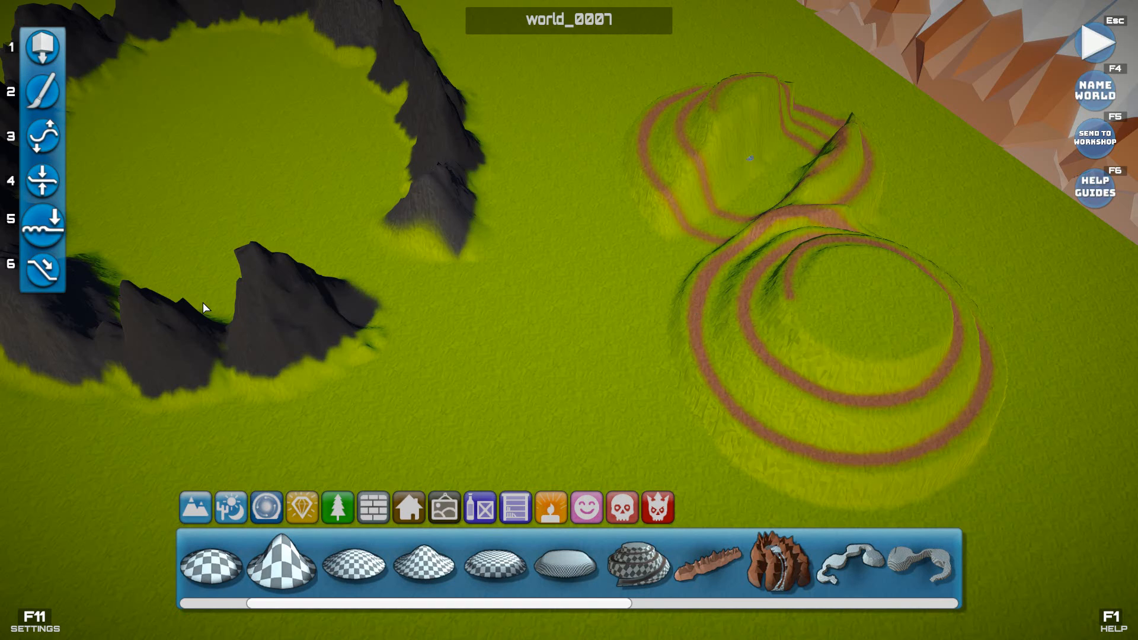
pyautogui.press('6')
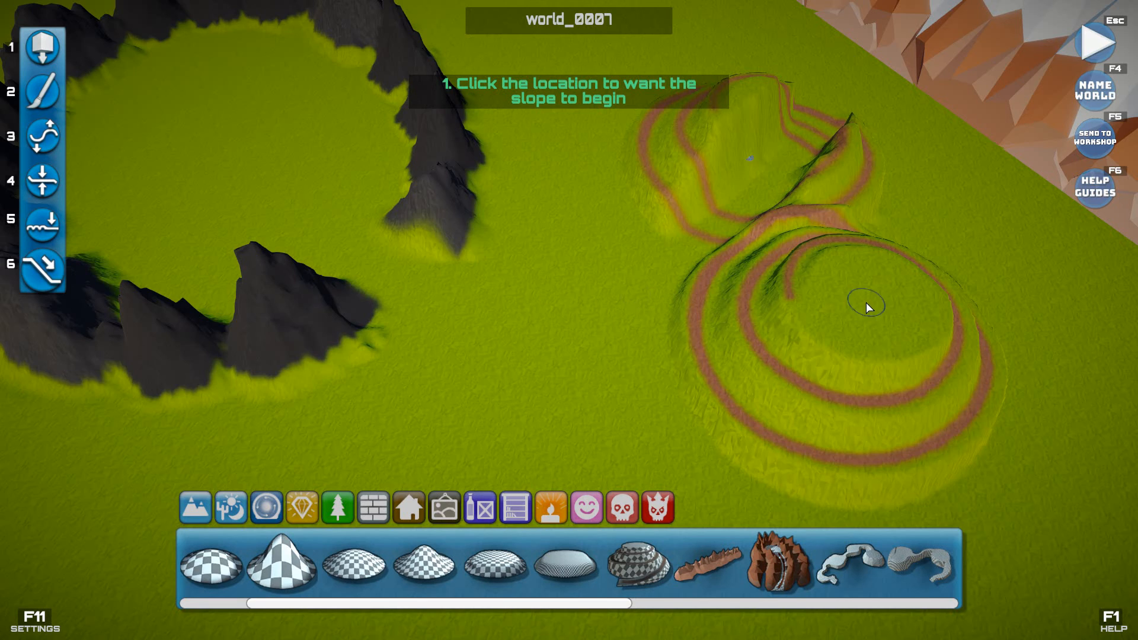
pyautogui.click(405, 280)
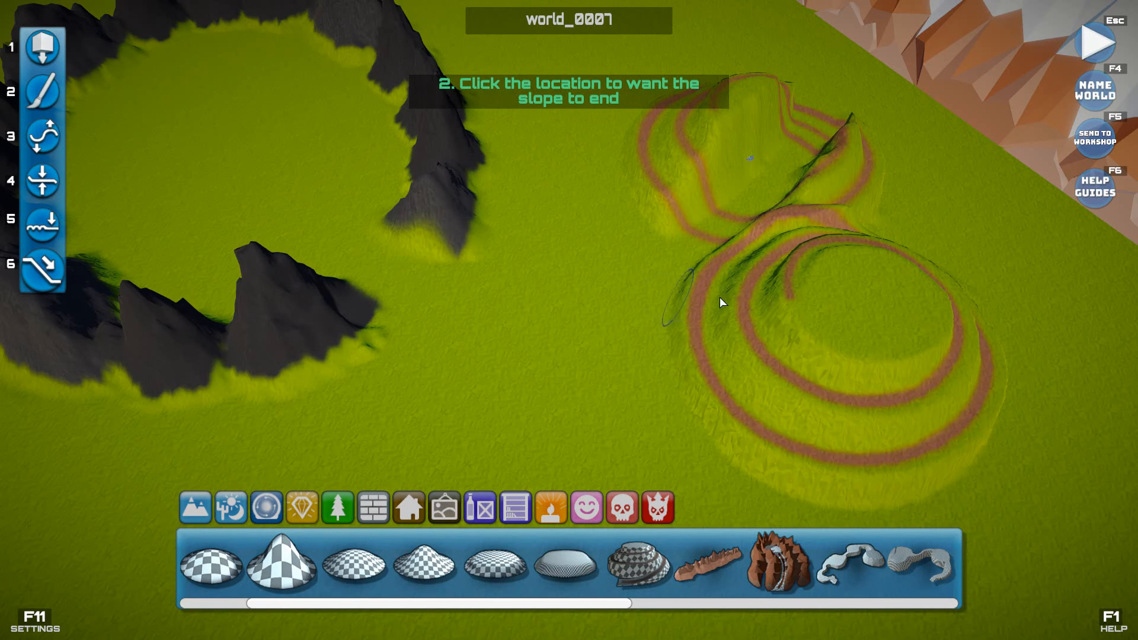
pyautogui.click(820, 303)
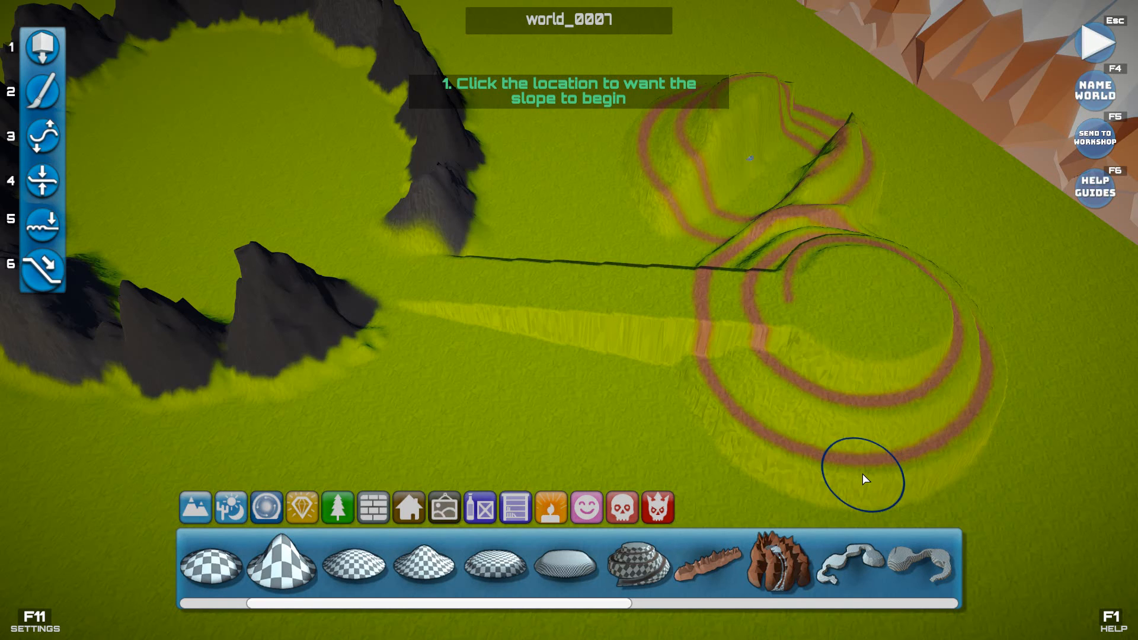
# Add a side ramp with the slope tool from the middle of the main ramp down to the open grass
pyautogui.press('e')
pyautogui.press('a')
pyautogui.moveTo(616, 421); pyautogui.dragTo(577, 449, button='right')
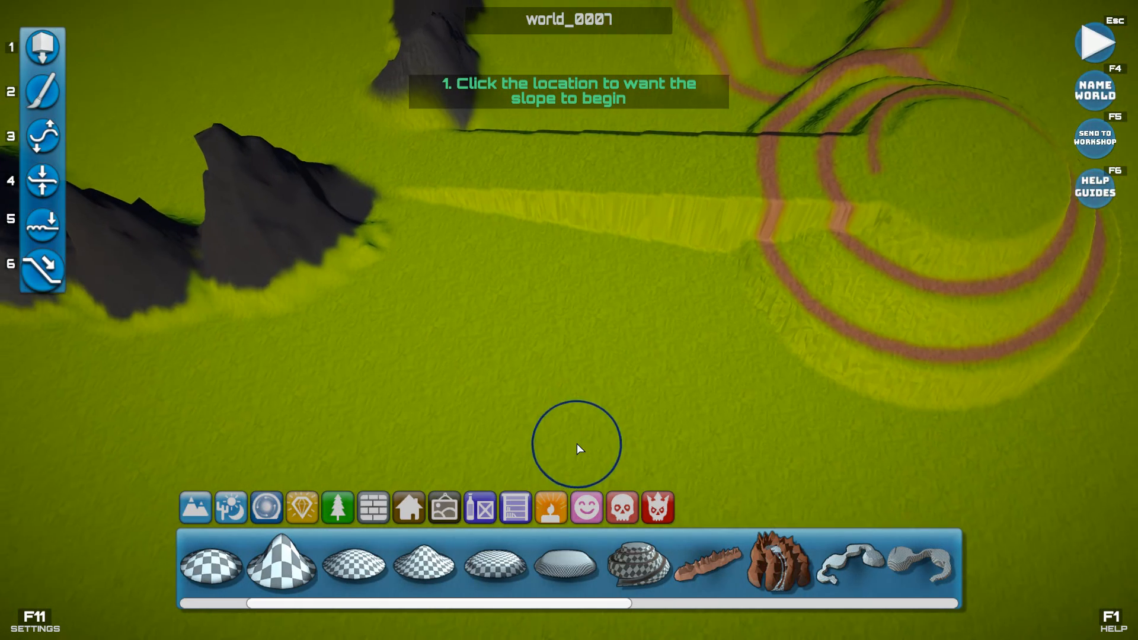
pyautogui.click(642, 195)
pyautogui.click(388, 375)
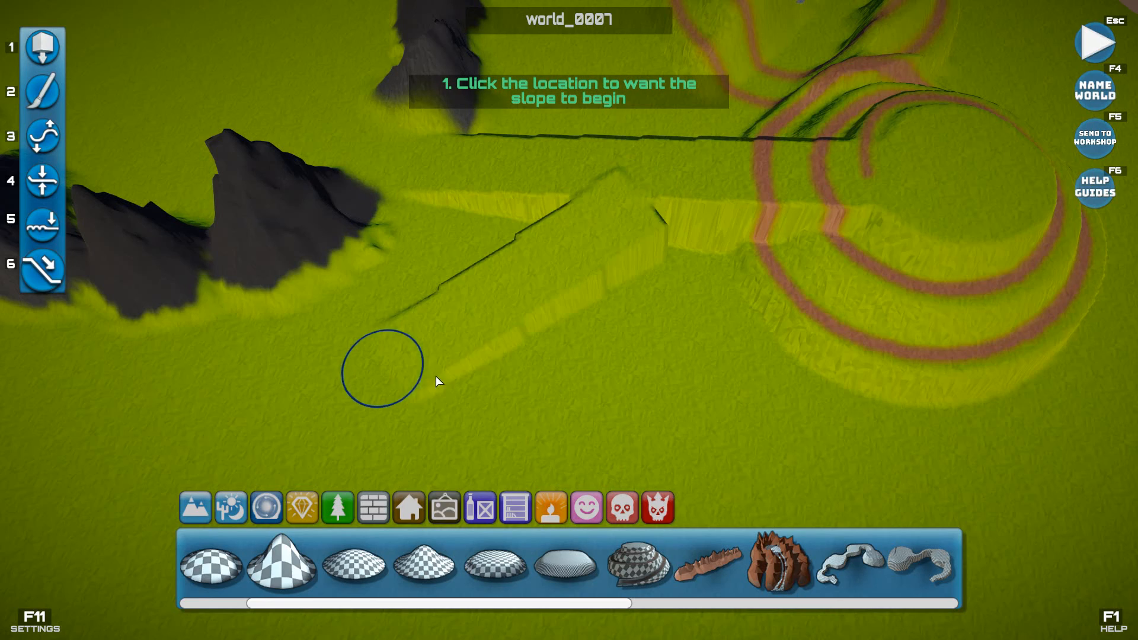
# Smooth the side ramp's outer edge and its junction with the main ramp, undoing the first trial stroke
pyautogui.moveTo(619, 414); pyautogui.dragTo(568, 412, button='right')
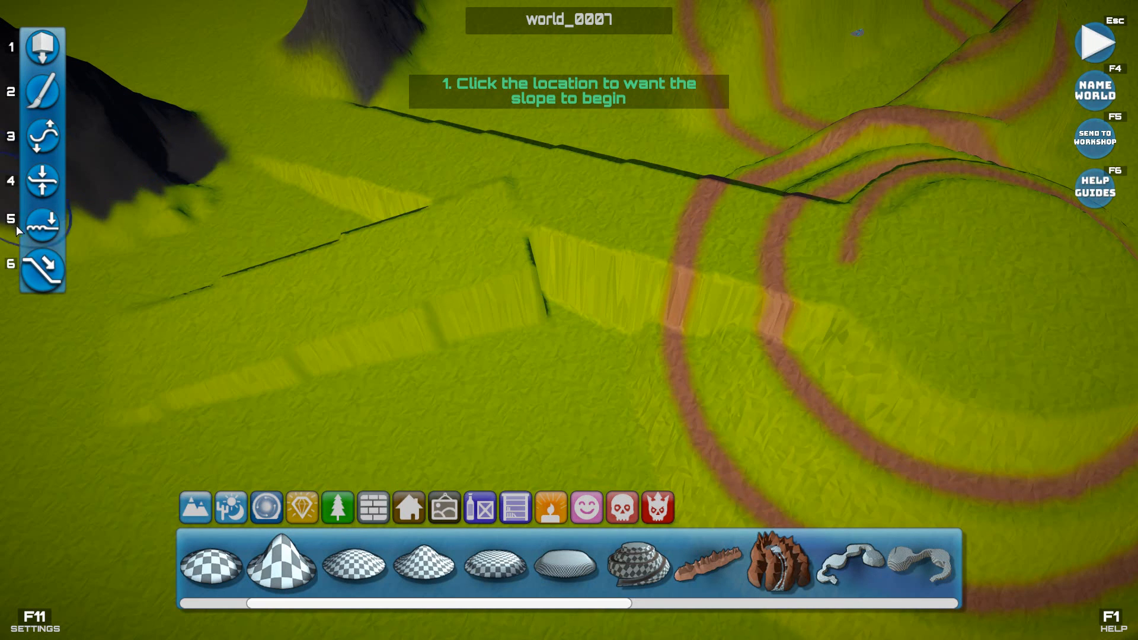
pyautogui.click(37, 229)
pyautogui.moveTo(485, 263)
pyautogui.mouseDown()
pyautogui.moveTo(511, 252)
pyautogui.moveTo(520, 309)
pyautogui.moveTo(407, 346)
pyautogui.moveTo(425, 415)
pyautogui.mouseUp()
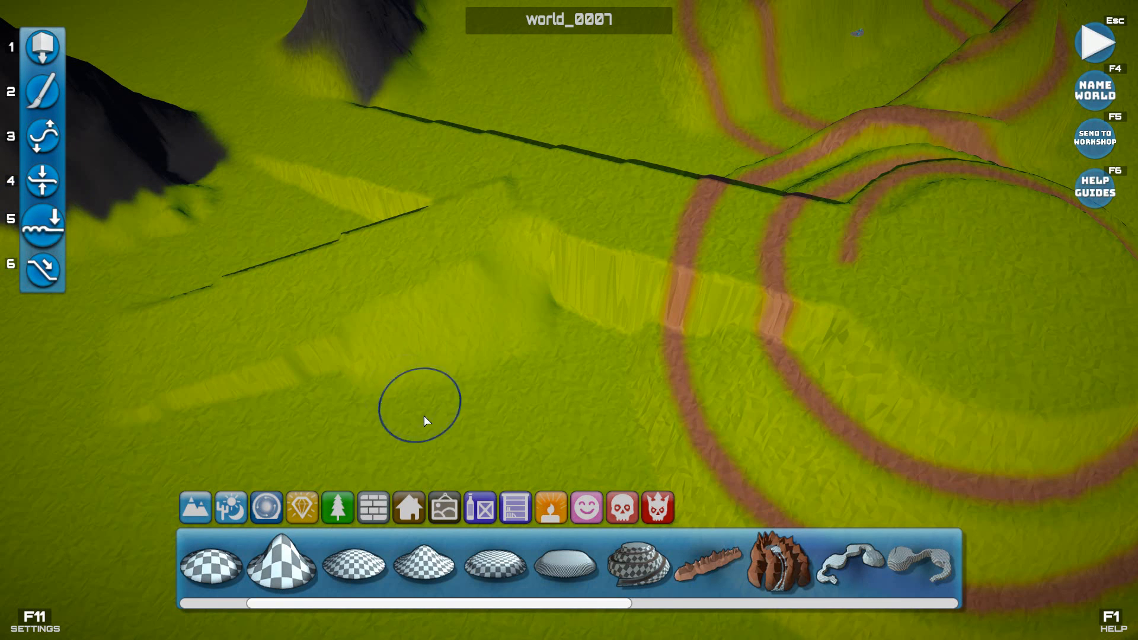
pyautogui.press('a')
pyautogui.hotkey('ctrl', 'z')
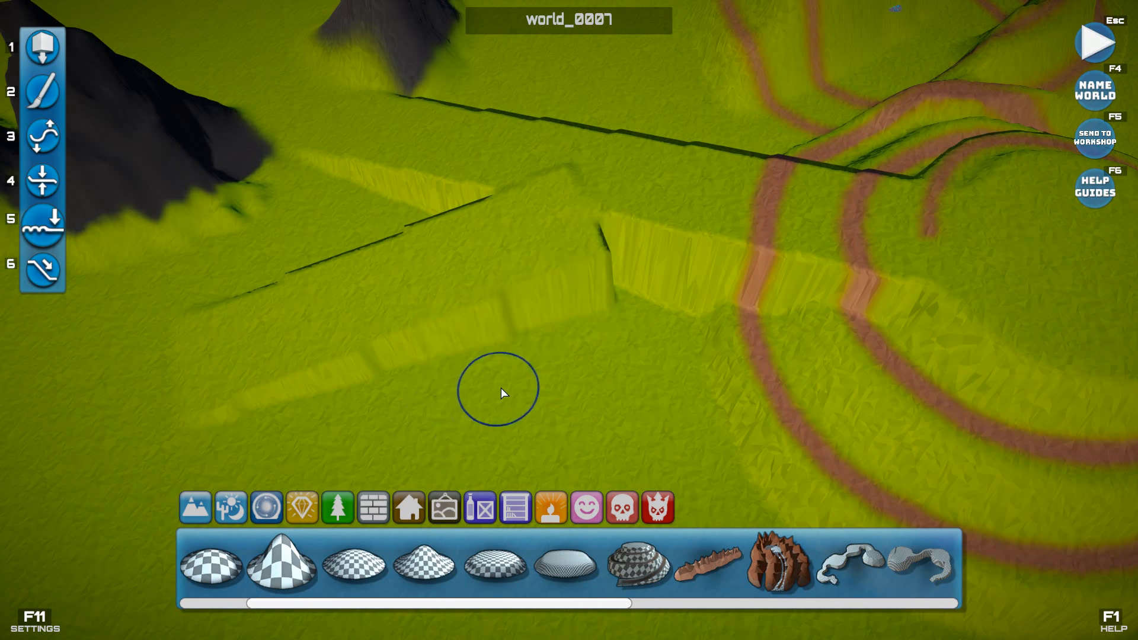
pyautogui.moveTo(581, 328)
pyautogui.mouseDown()
pyautogui.moveTo(600, 269)
pyautogui.moveTo(593, 251)
pyautogui.moveTo(623, 216)
pyautogui.moveTo(649, 254)
pyautogui.moveTo(686, 272)
pyautogui.moveTo(236, 406)
pyautogui.mouseUp()
pyautogui.moveTo(332, 417); pyautogui.dragTo(370, 416, button='middle')
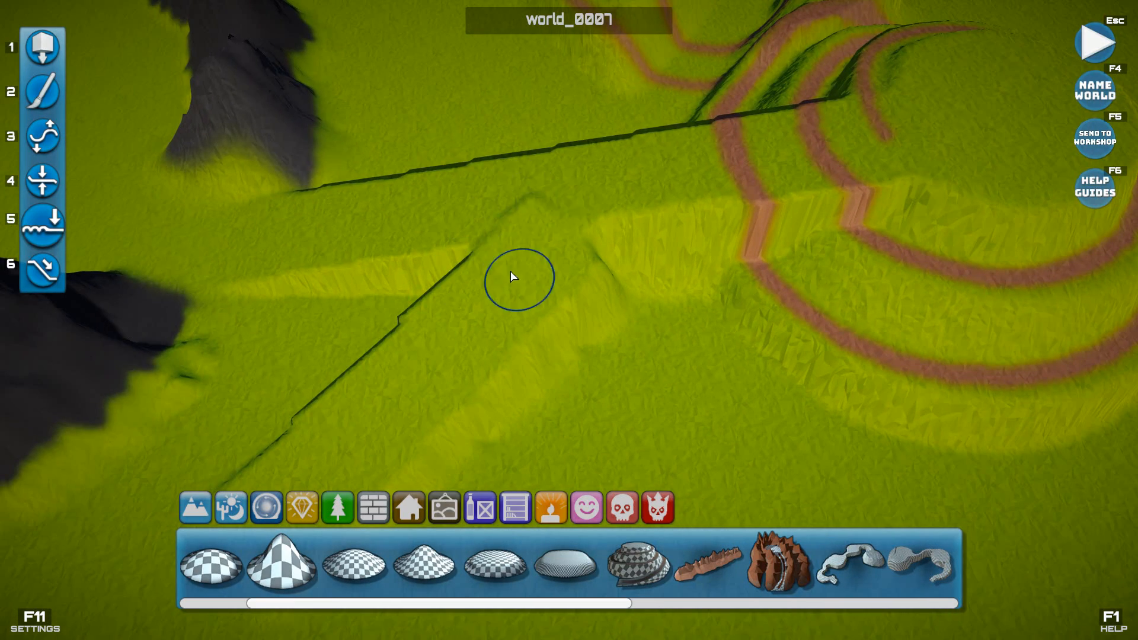
pyautogui.press('w')
pyautogui.moveTo(568, 262)
pyautogui.mouseDown()
pyautogui.moveTo(554, 257)
pyautogui.moveTo(582, 267)
pyautogui.moveTo(544, 276)
pyautogui.moveTo(561, 280)
pyautogui.mouseUp()
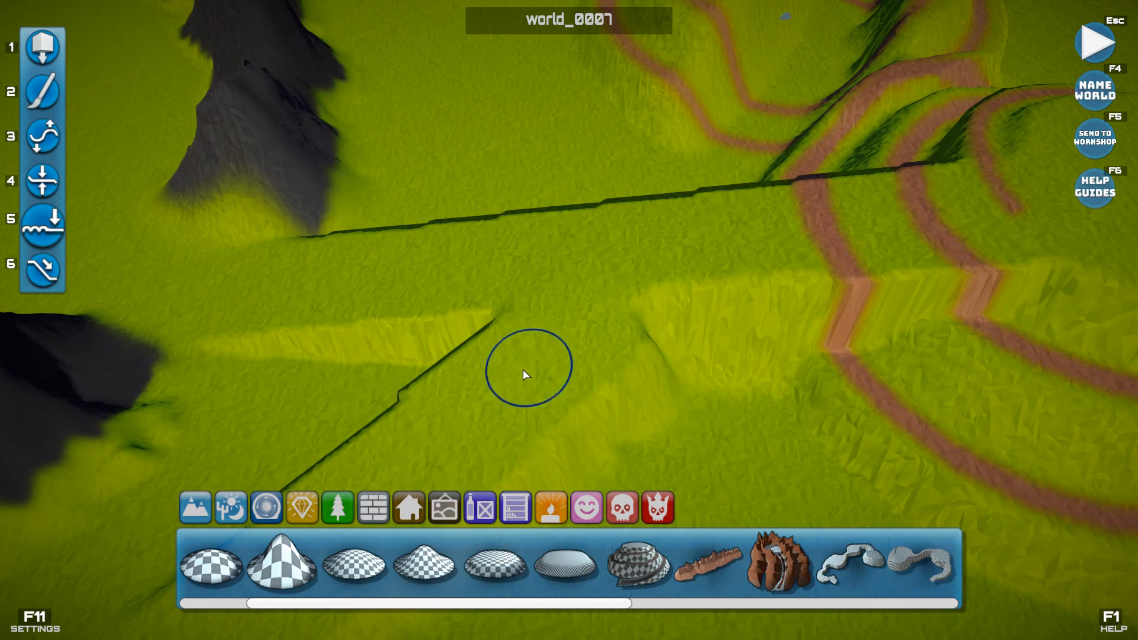
# Smooth the steep edge of the side ramp that faces the mountain ring
pyautogui.press('s')
pyautogui.press('a')
pyautogui.press('e')
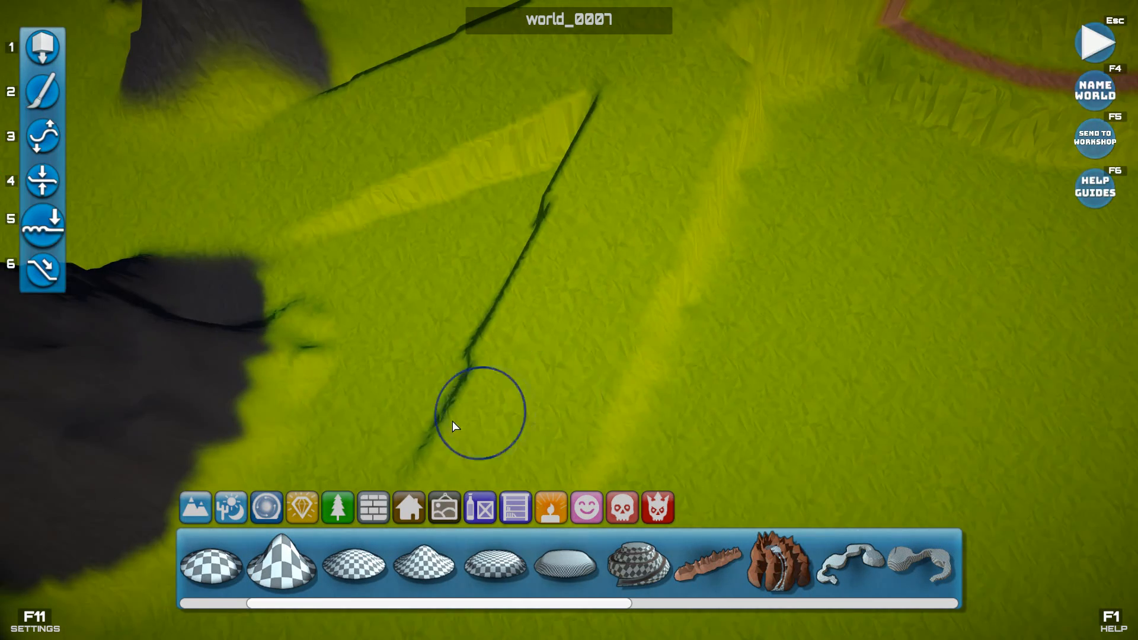
pyautogui.press('e')
pyautogui.press('e')
pyautogui.moveTo(581, 433)
pyautogui.mouseDown()
pyautogui.moveTo(394, 295)
pyautogui.moveTo(341, 222)
pyautogui.mouseUp()
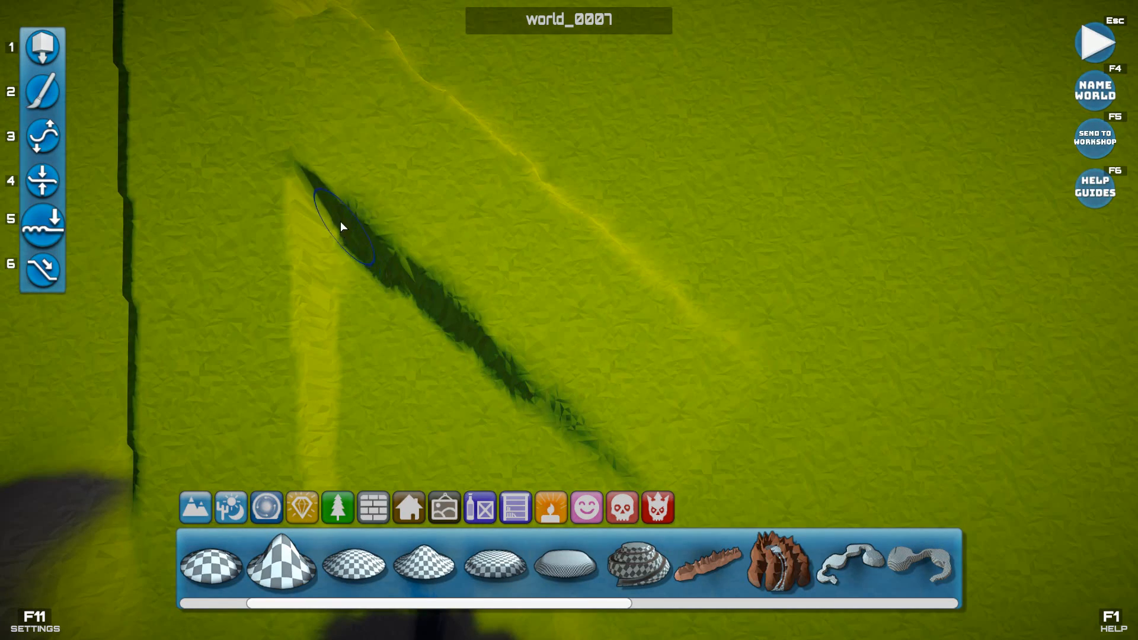
pyautogui.moveTo(839, 381); pyautogui.dragTo(686, 337, button='middle')
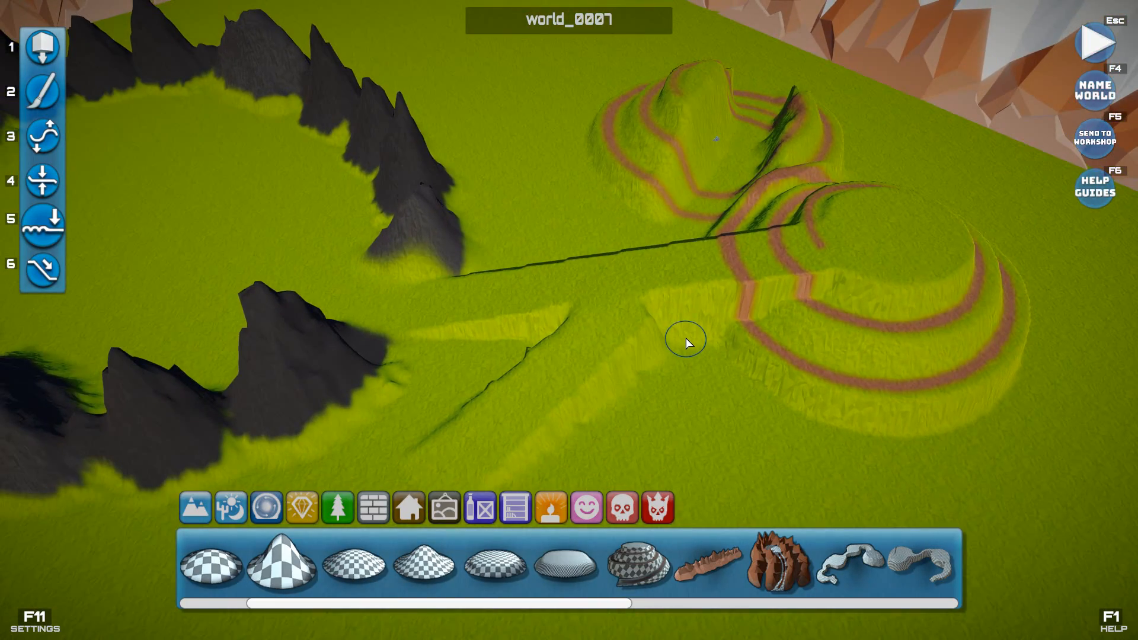